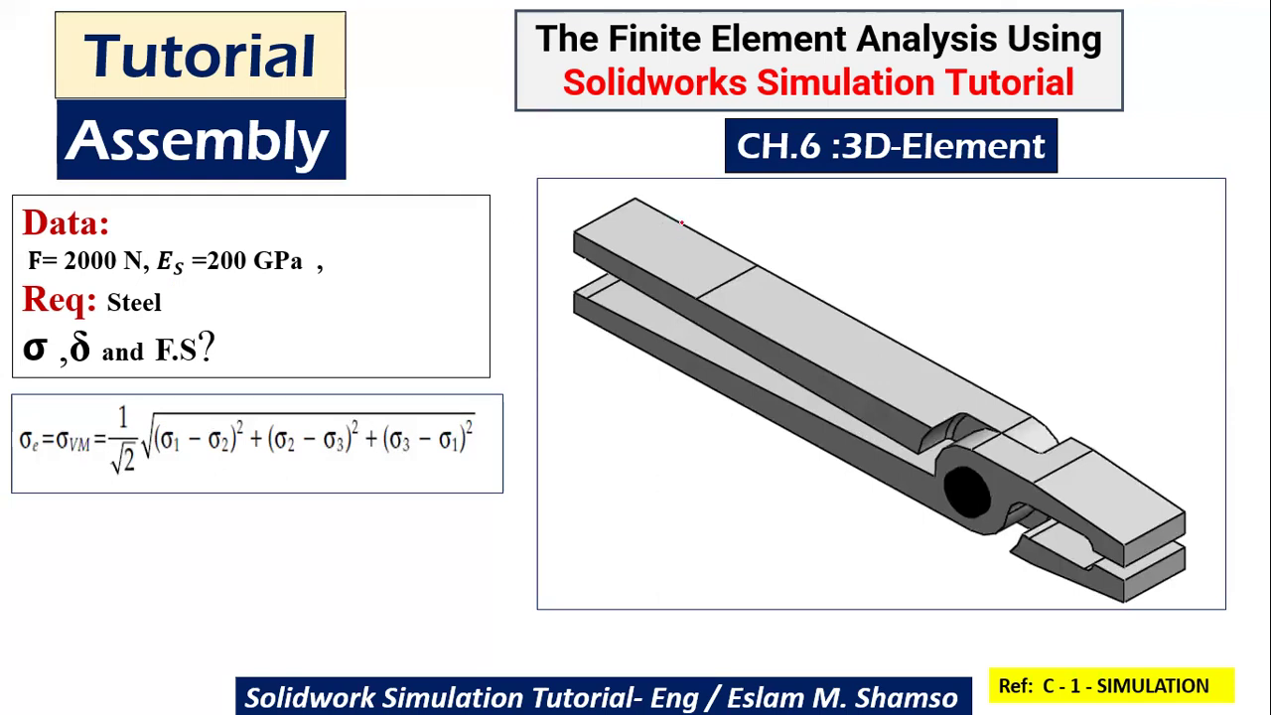
Step: Draw three downward force arrows on the top handle and label them F
mouse_move(713, 210)
left_mouse_down()
mouse_move(725, 256)
mouse_move(685, 260)
mouse_move(693, 248)
left_mouse_up()
left_click_drag(631, 206, 645, 248)
left_click_drag(637, 236, 649, 230)
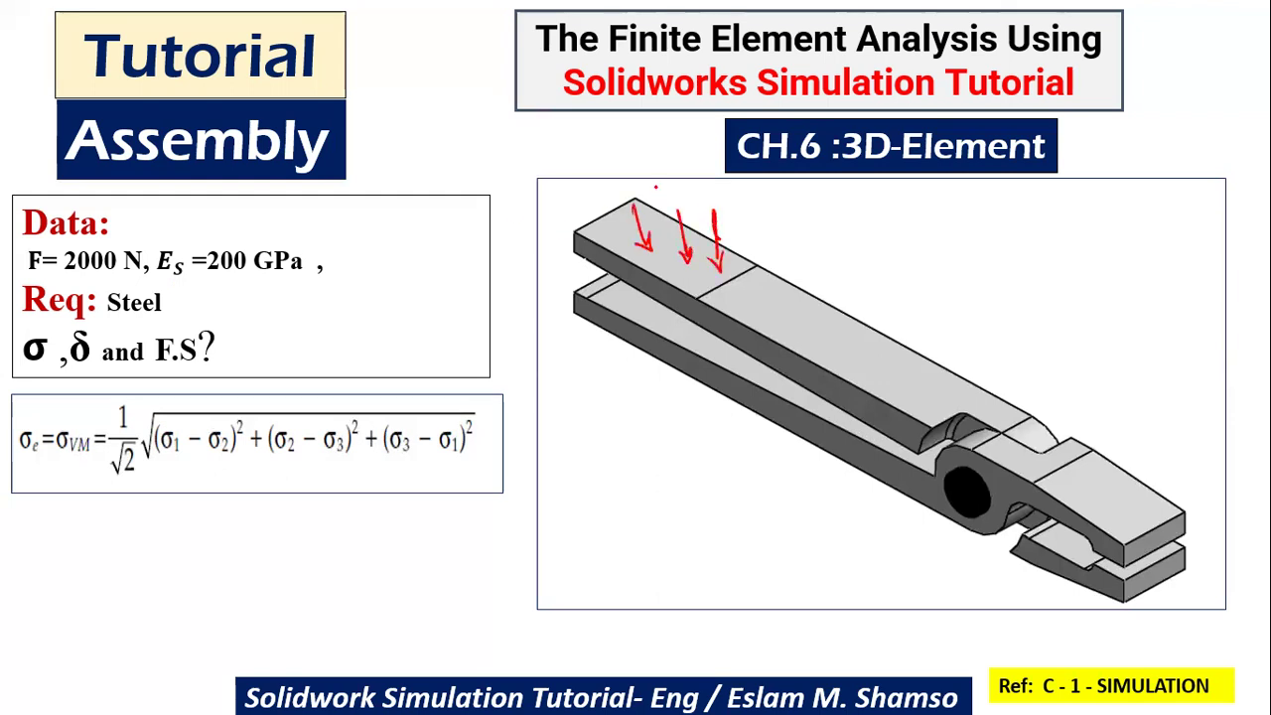
left_click_drag(663, 170, 690, 165)
Step: Draw upward force arrows under the lower handle and label them F
mouse_move(676, 171)
left_mouse_down()
mouse_move(681, 199)
mouse_move(683, 183)
left_mouse_up()
mouse_move(661, 369)
left_mouse_down()
mouse_move(668, 412)
mouse_move(672, 385)
mouse_move(628, 360)
mouse_move(639, 366)
mouse_move(584, 381)
mouse_move(594, 347)
left_mouse_up()
mouse_move(592, 421)
left_mouse_down()
mouse_move(624, 399)
mouse_move(594, 435)
mouse_move(633, 427)
left_mouse_up()
mouse_move(631, 423)
left_mouse_down()
mouse_move(643, 433)
mouse_move(668, 421)
left_mouse_up()
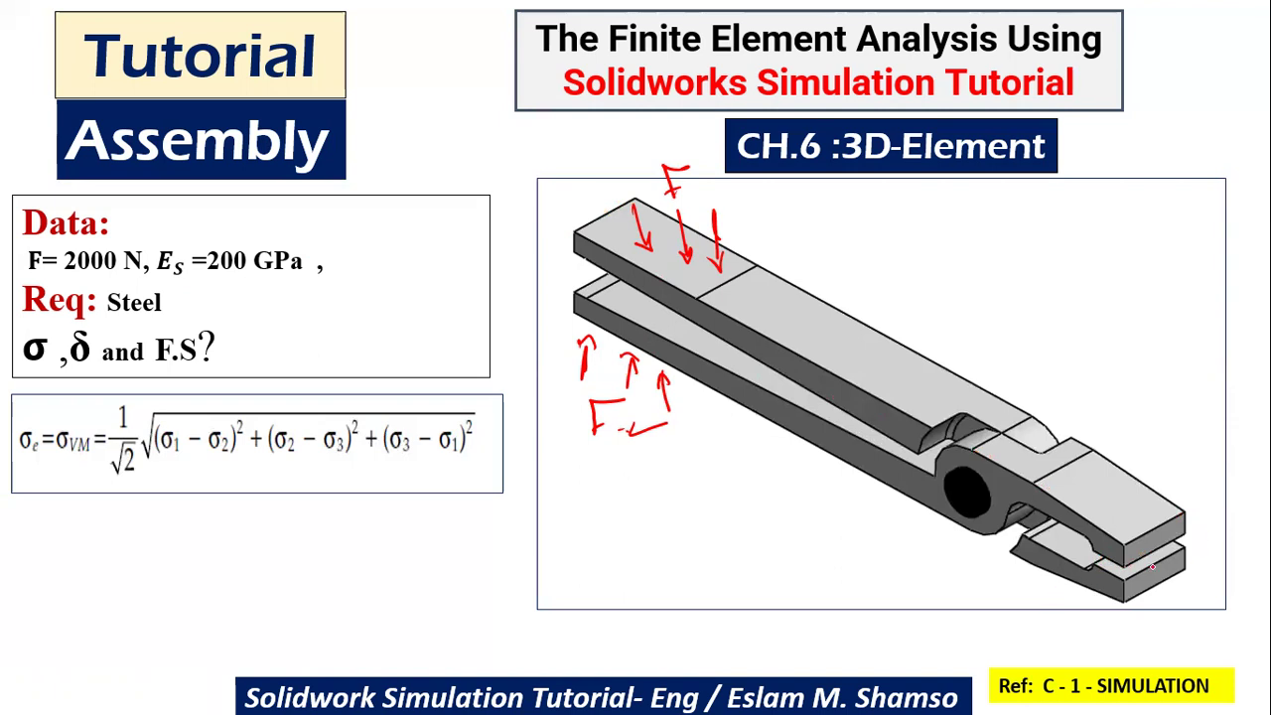
Step: Mark the jaw tips as the held region, write Fixed beneath them, and begin writing Contact
left_click_drag(1166, 549, 1091, 574)
left_click_drag(993, 571, 976, 602)
mouse_move(981, 602)
left_mouse_down()
mouse_move(991, 611)
mouse_move(1030, 588)
left_mouse_up()
mouse_move(1027, 588)
left_mouse_down()
mouse_move(1033, 618)
mouse_move(1053, 624)
mouse_move(948, 628)
left_mouse_up()
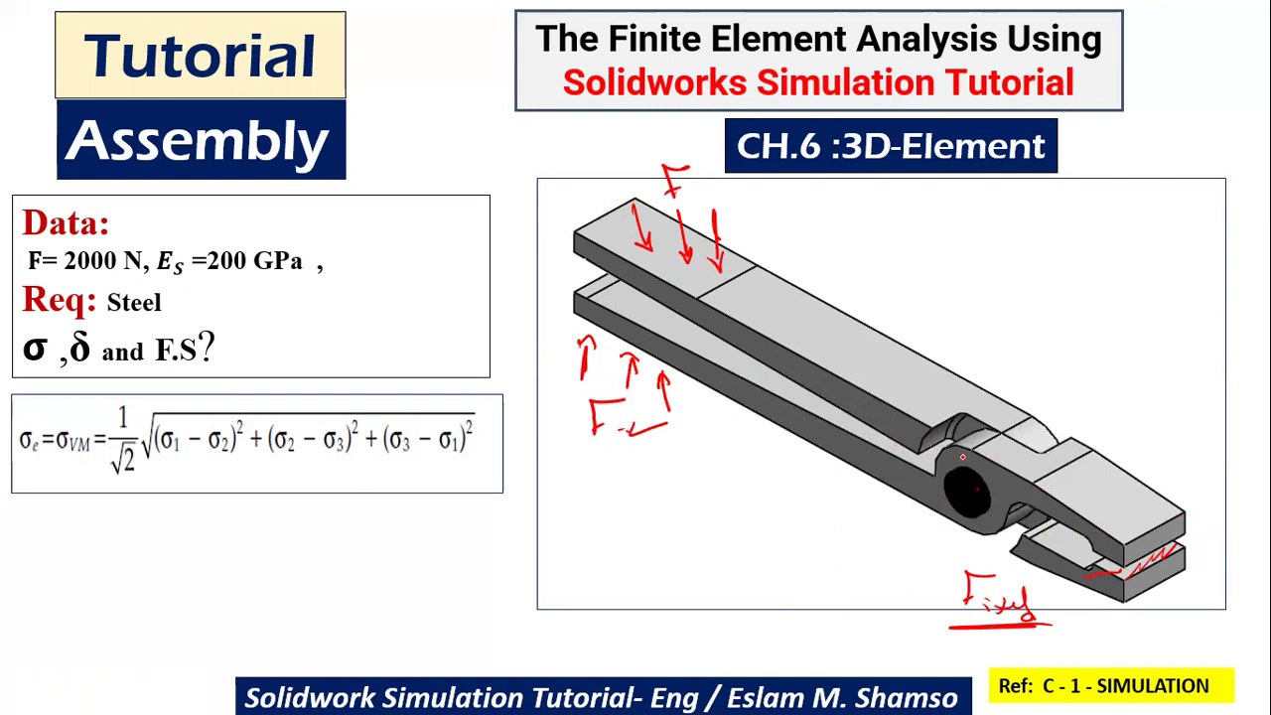
mouse_move(972, 248)
left_mouse_down()
mouse_move(952, 280)
mouse_move(1023, 266)
mouse_move(1070, 268)
mouse_move(1079, 282)
mouse_move(956, 298)
left_mouse_up()
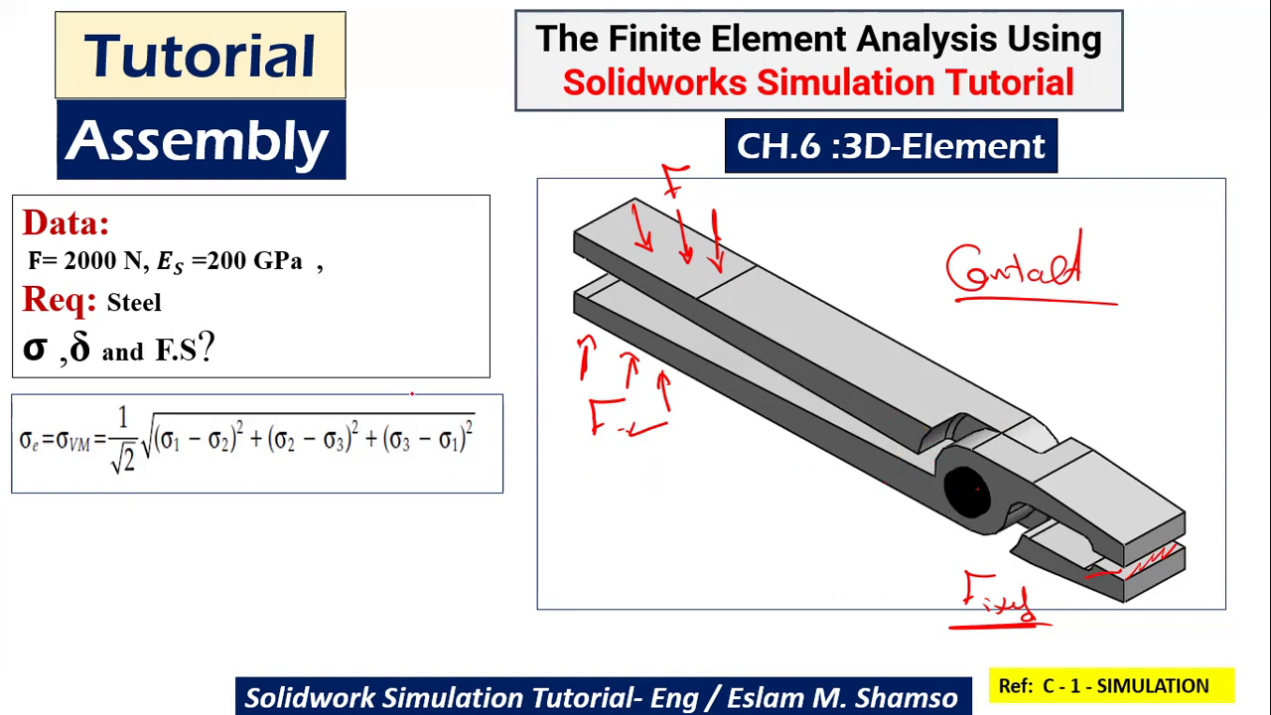
Step: Underline Steel, circle σ and underline δ in red ink, then end the slideshow
left_click_drag(92, 320, 185, 324)
mouse_move(48, 338)
left_mouse_down()
mouse_move(24, 372)
mouse_move(202, 371)
left_mouse_up()
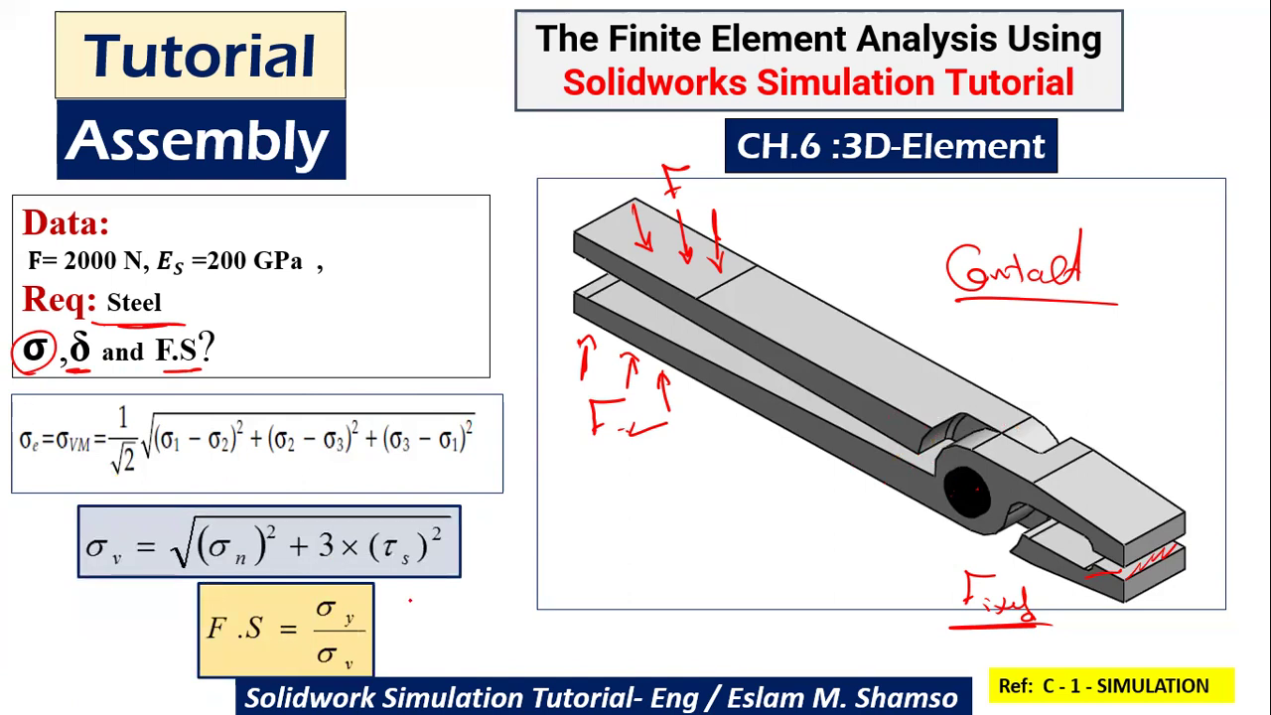
key("Escape")
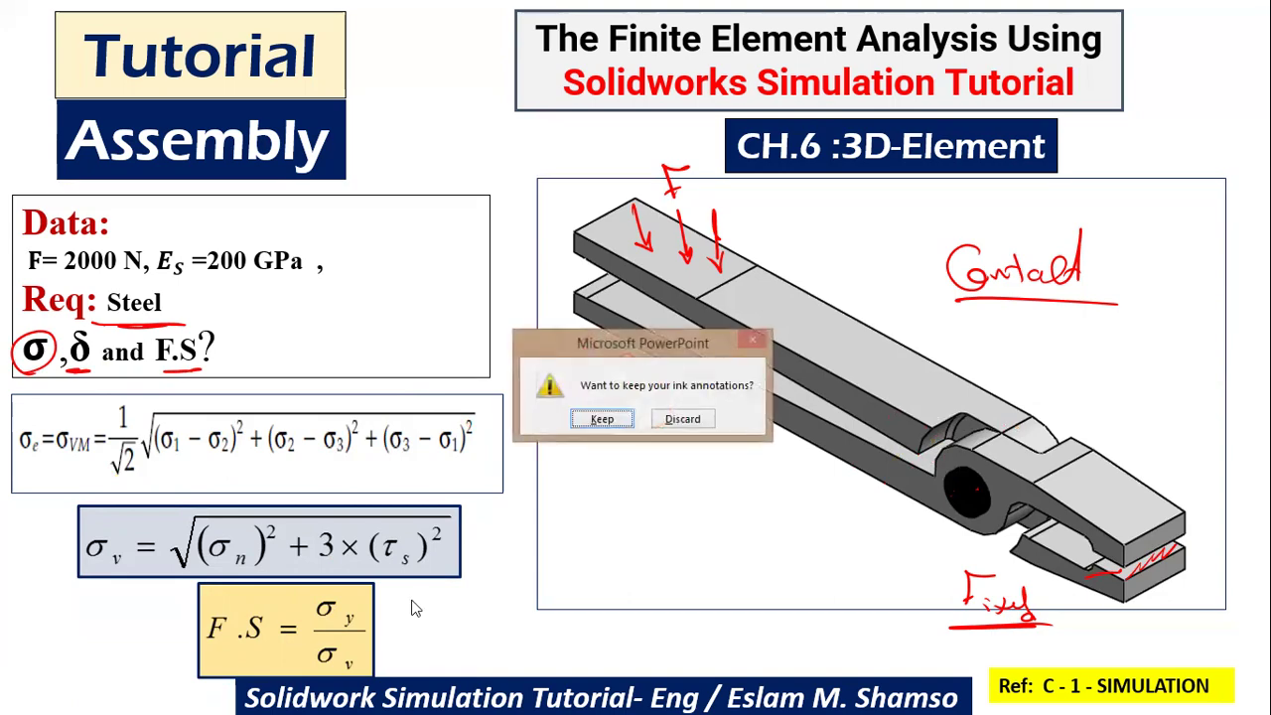
Step: Keep the ink annotations on slide 5, then switch to the pliers assembly in SOLIDWORKS
key("Return")
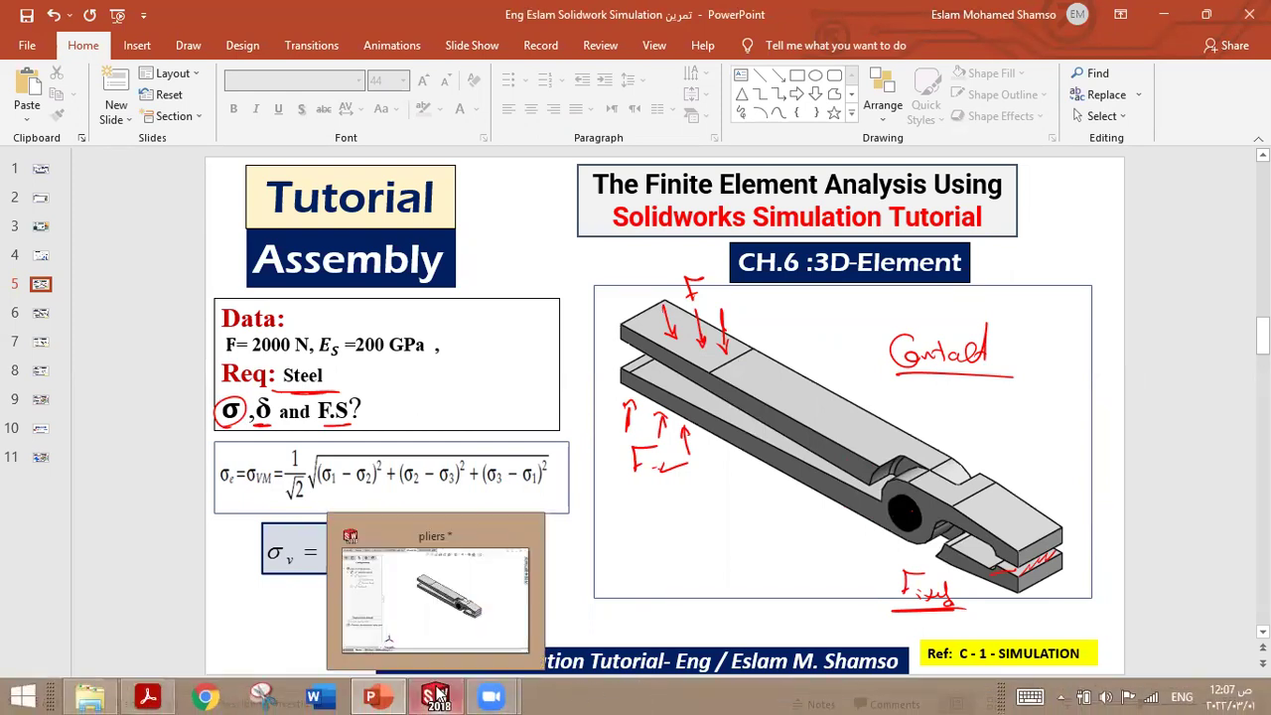
left_click(438, 695)
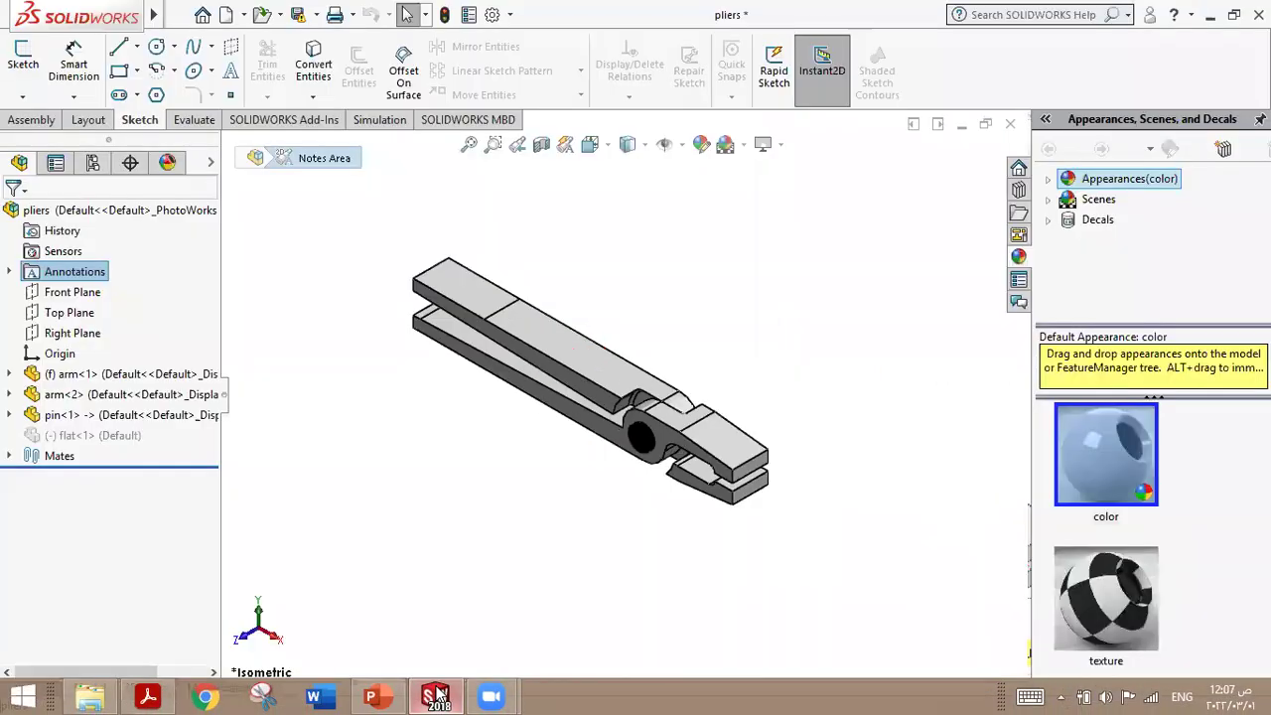
Step: Zoom the pliers to fit, then create the Static 1 study with the Static analysis type
left_click(468, 146)
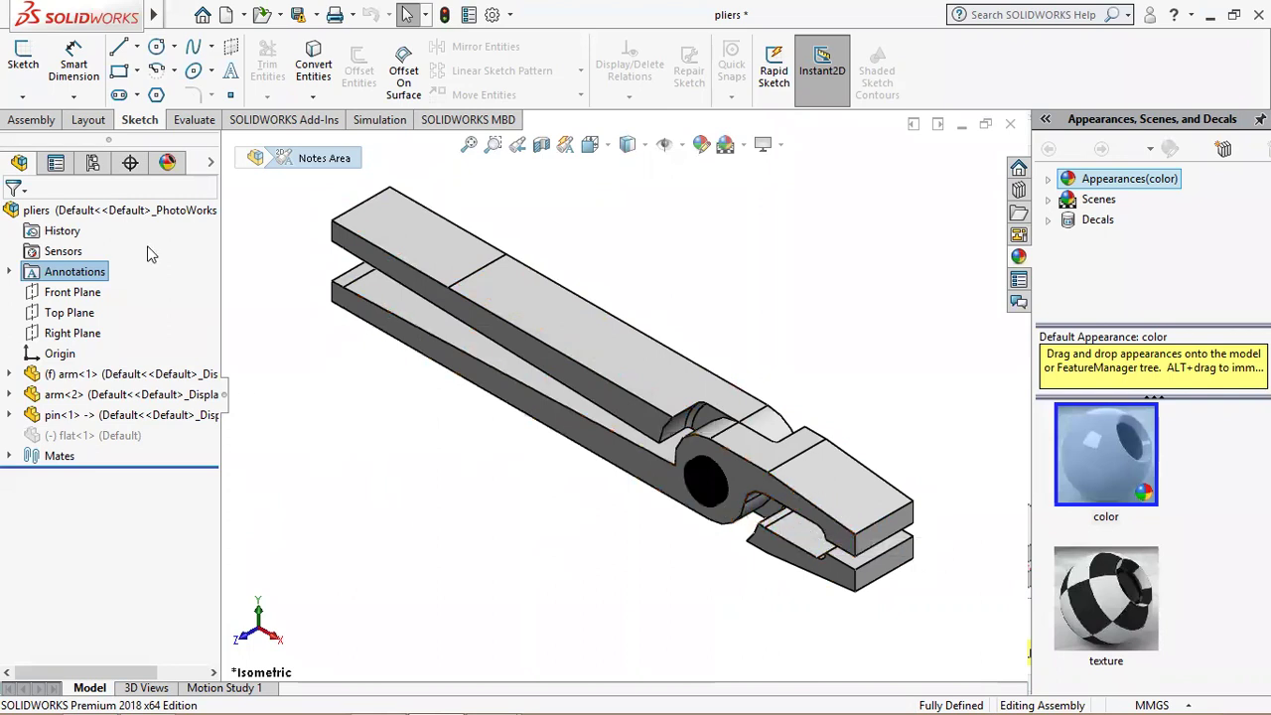
left_click(380, 121)
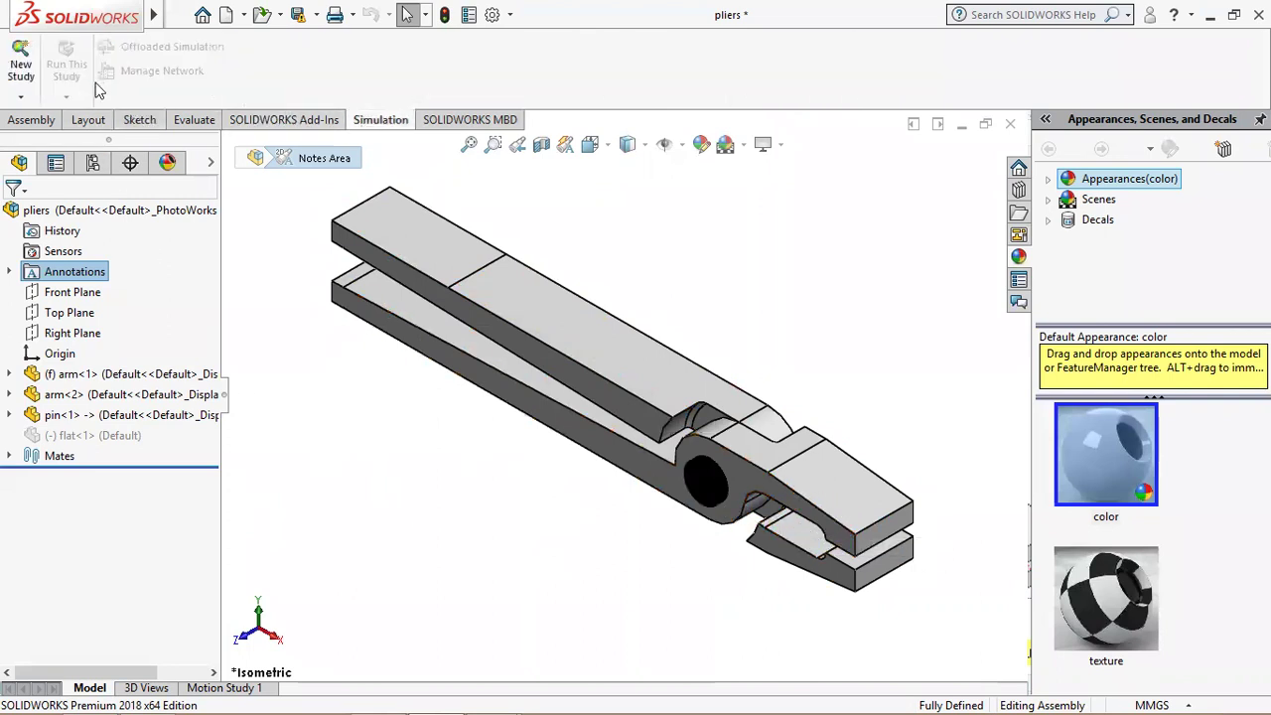
left_click(15, 65)
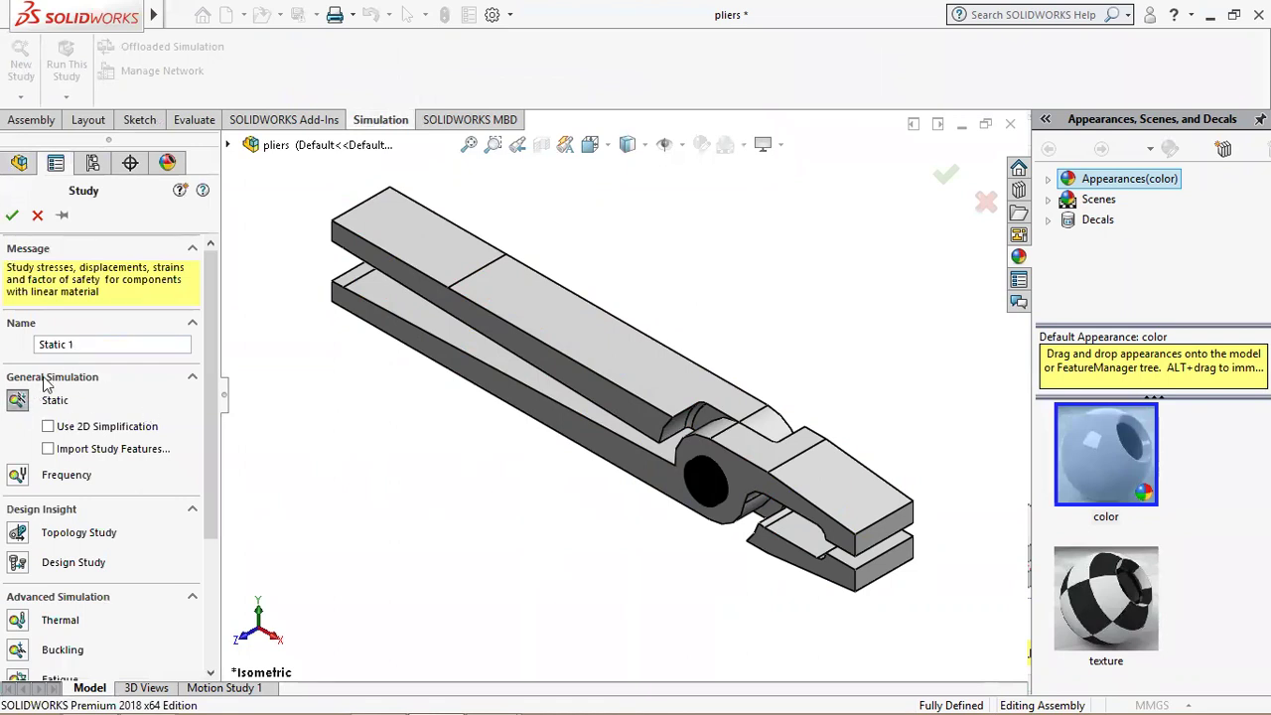
left_click(13, 214)
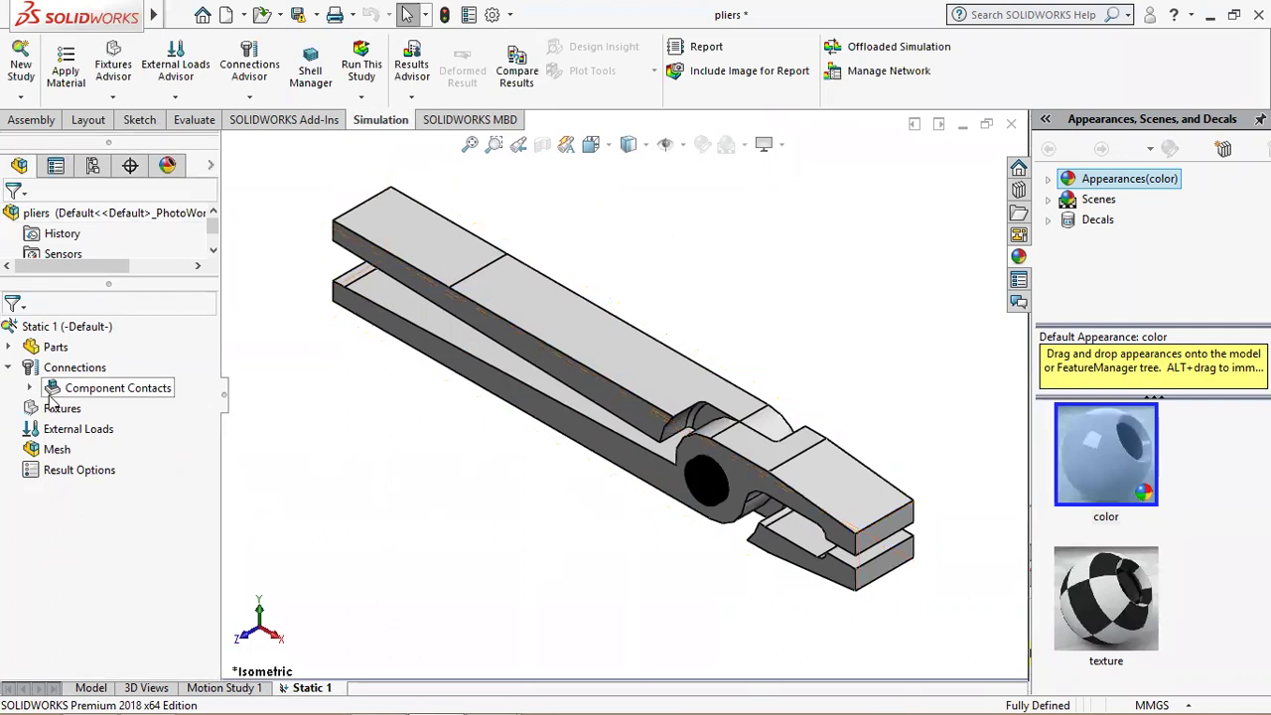
Step: Apply Plain Carbon Steel to all parts via Apply Favorite Material to All, then verify each part
right_click(52, 347)
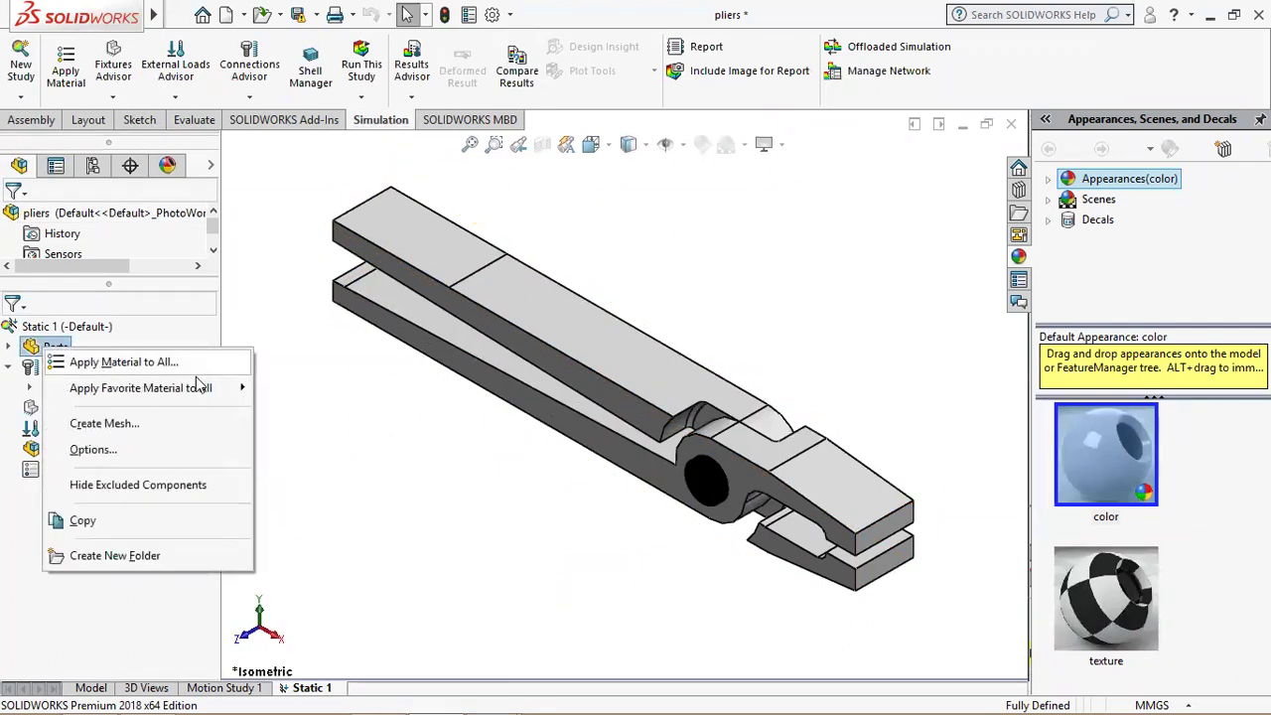
mouse_move(140, 387)
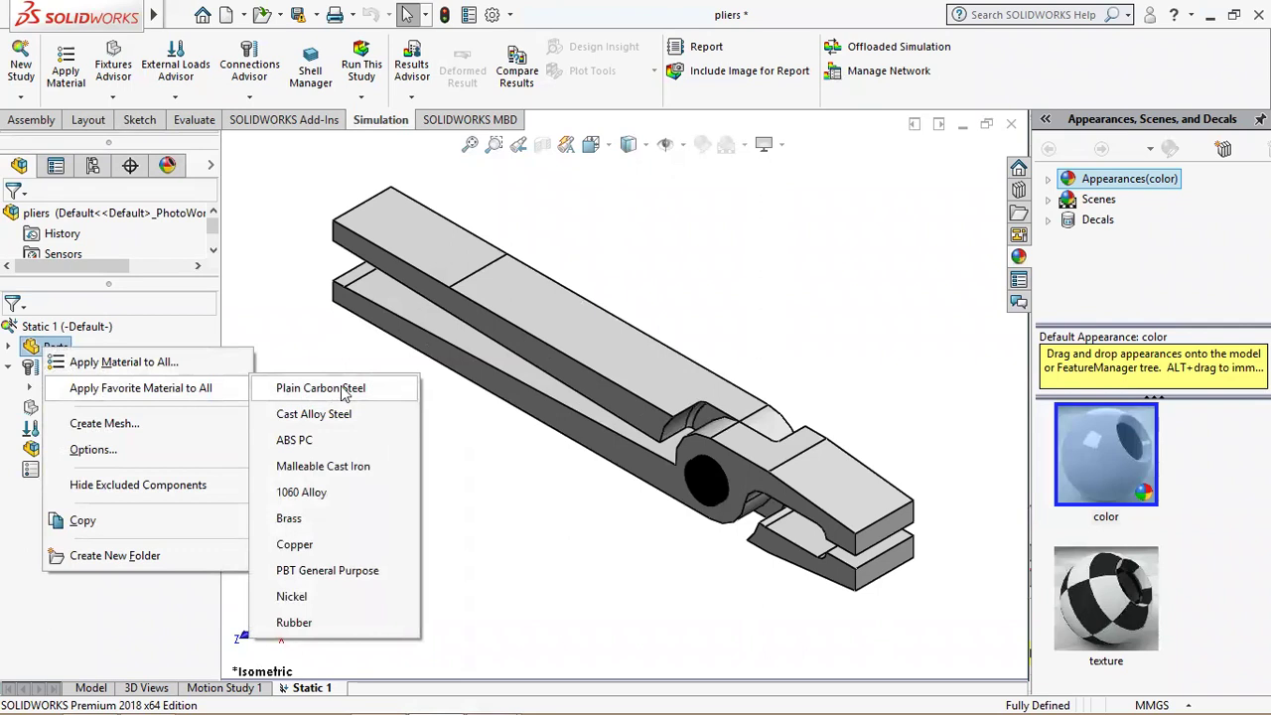
left_click(344, 389)
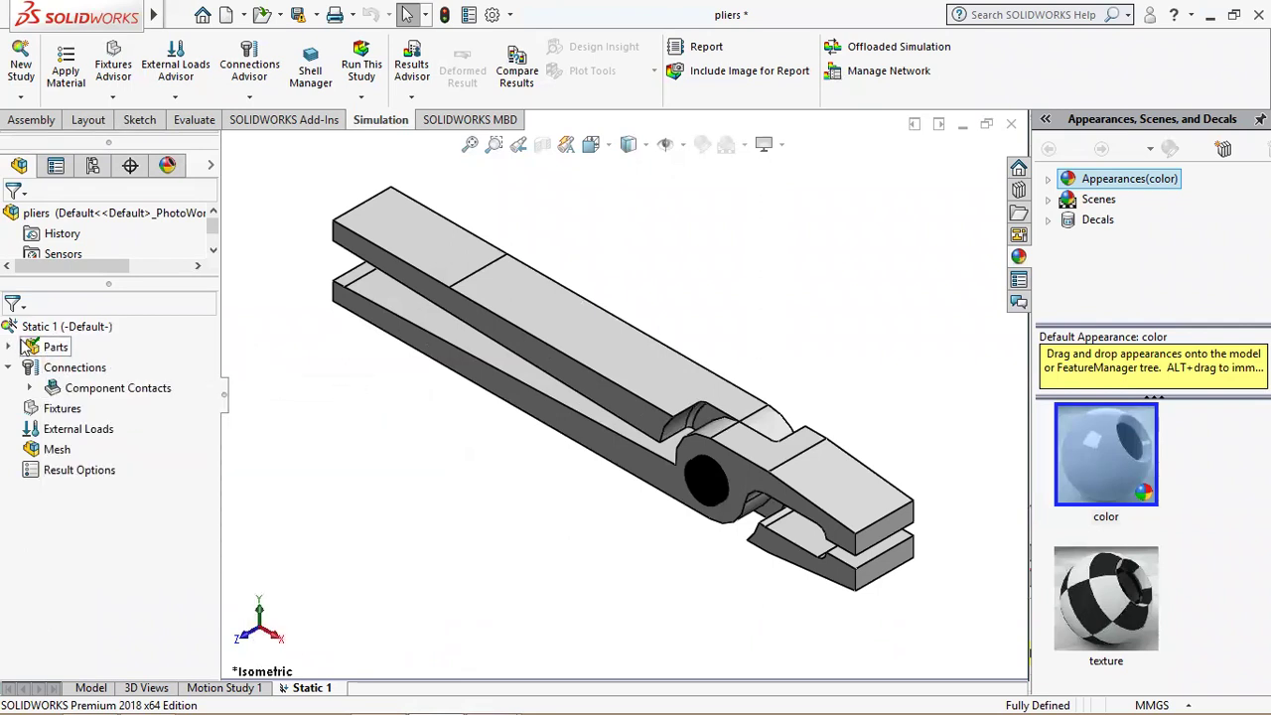
left_click(8, 347)
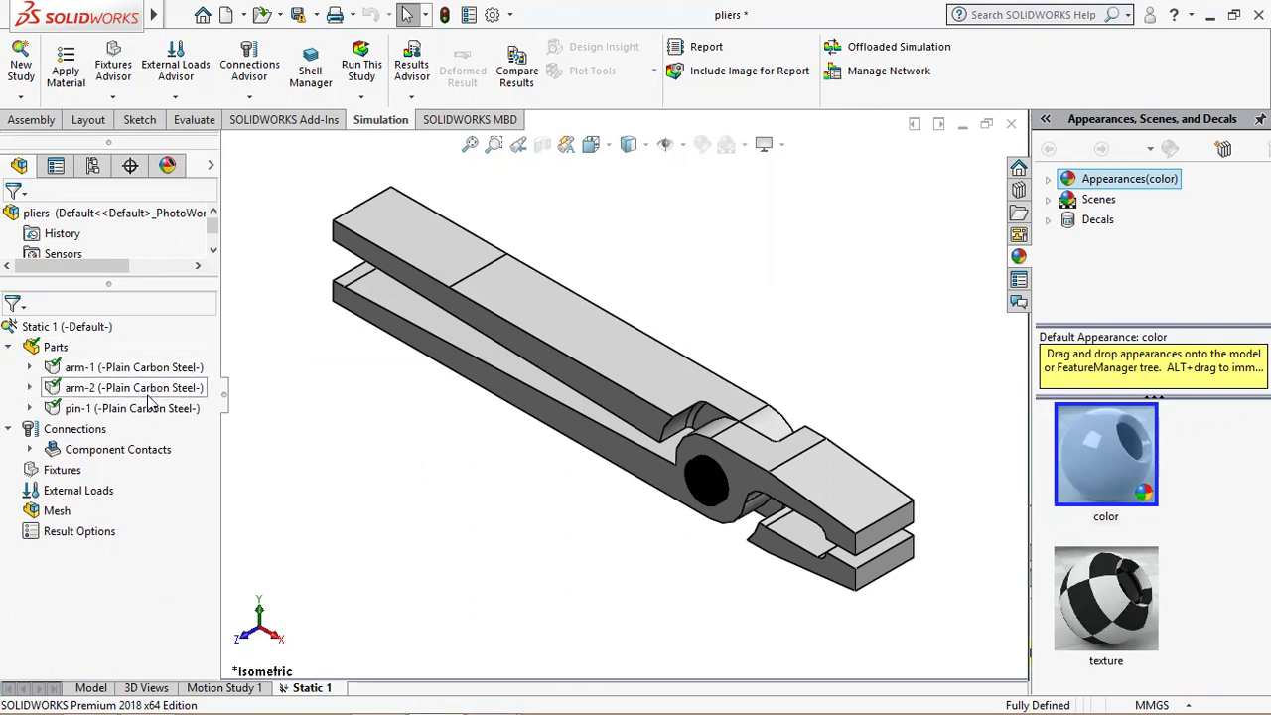
left_click(8, 346)
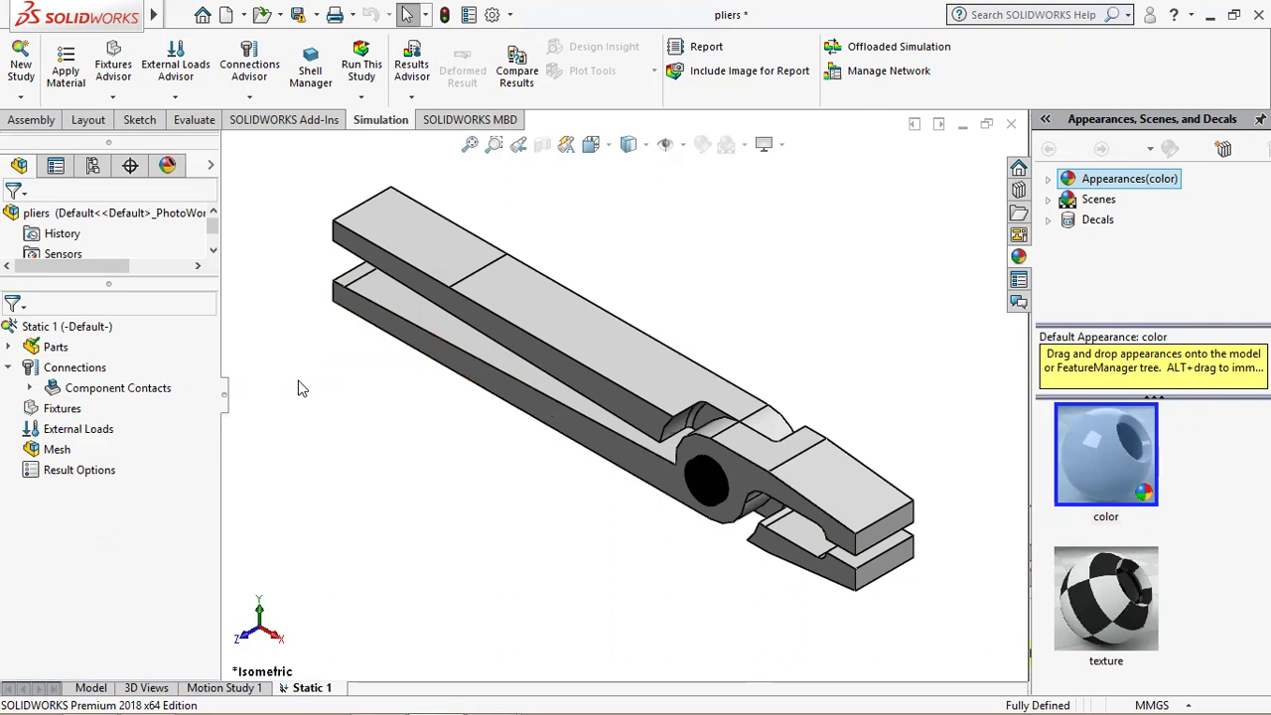
Step: Edit Global Contact under Component Contacts, switching it from Bonded to No Penetration
left_click(29, 388)
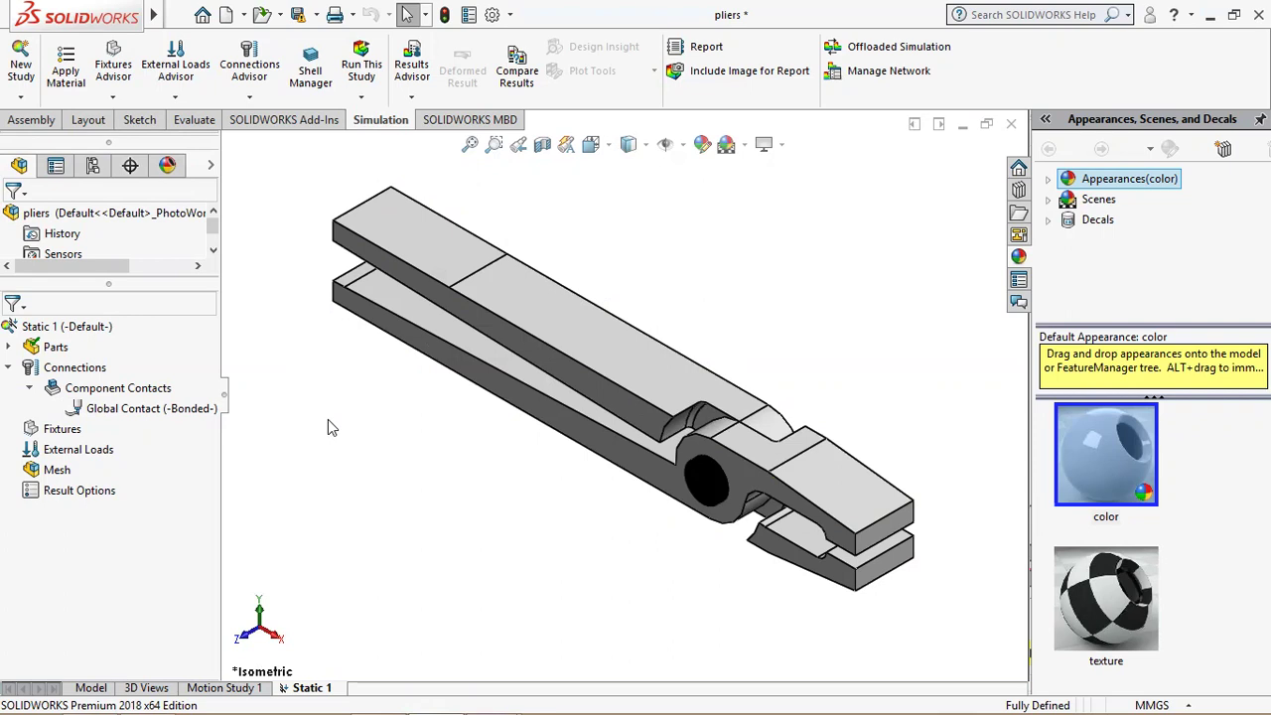
double_click(158, 406)
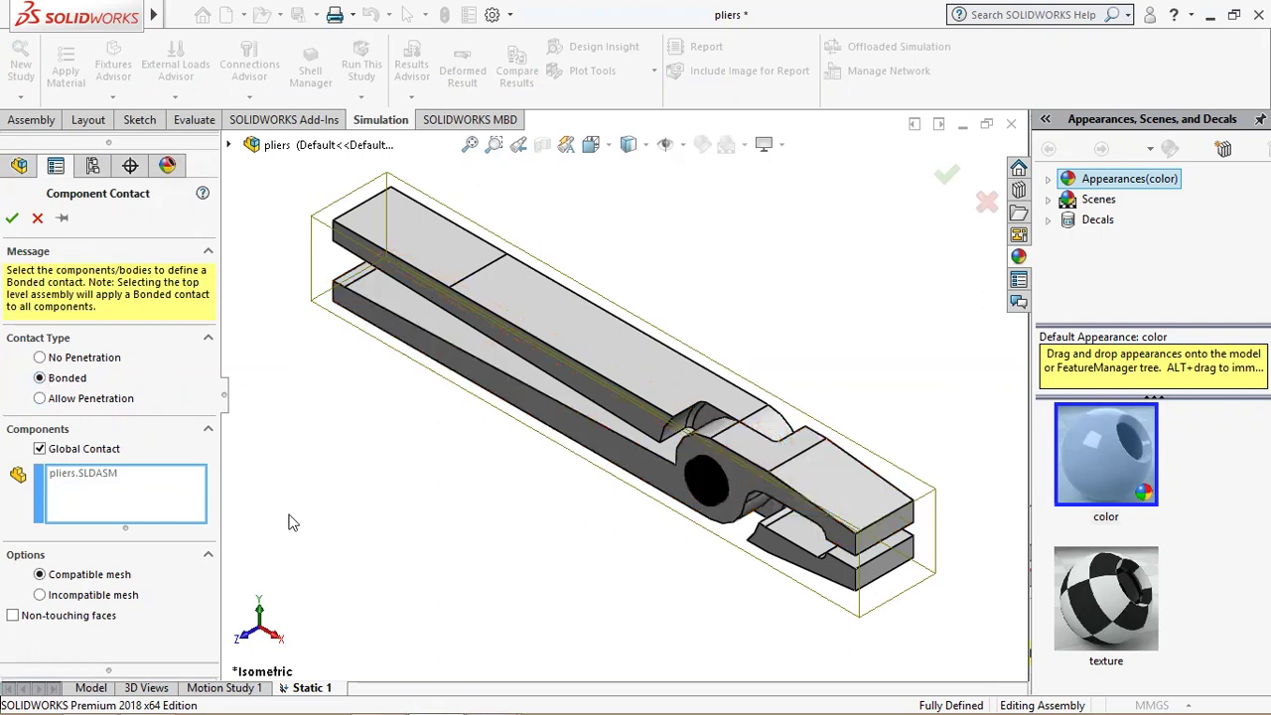
left_click(67, 359)
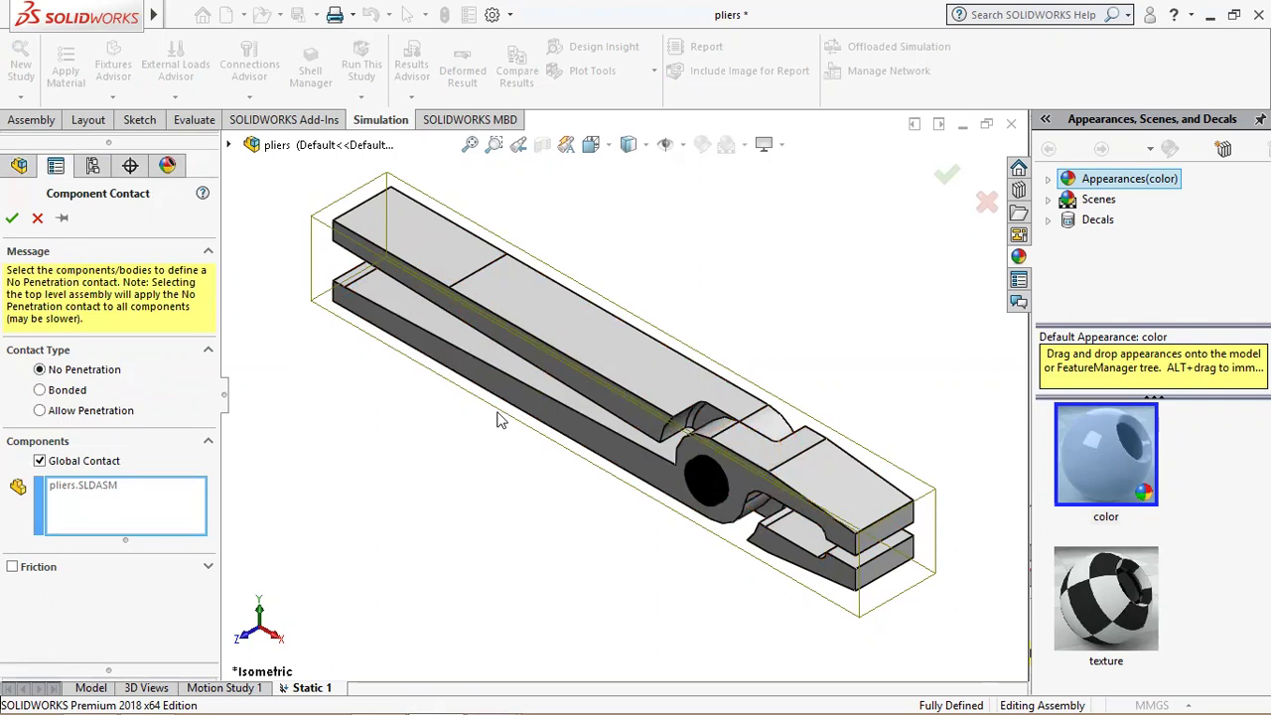
left_click(12, 218)
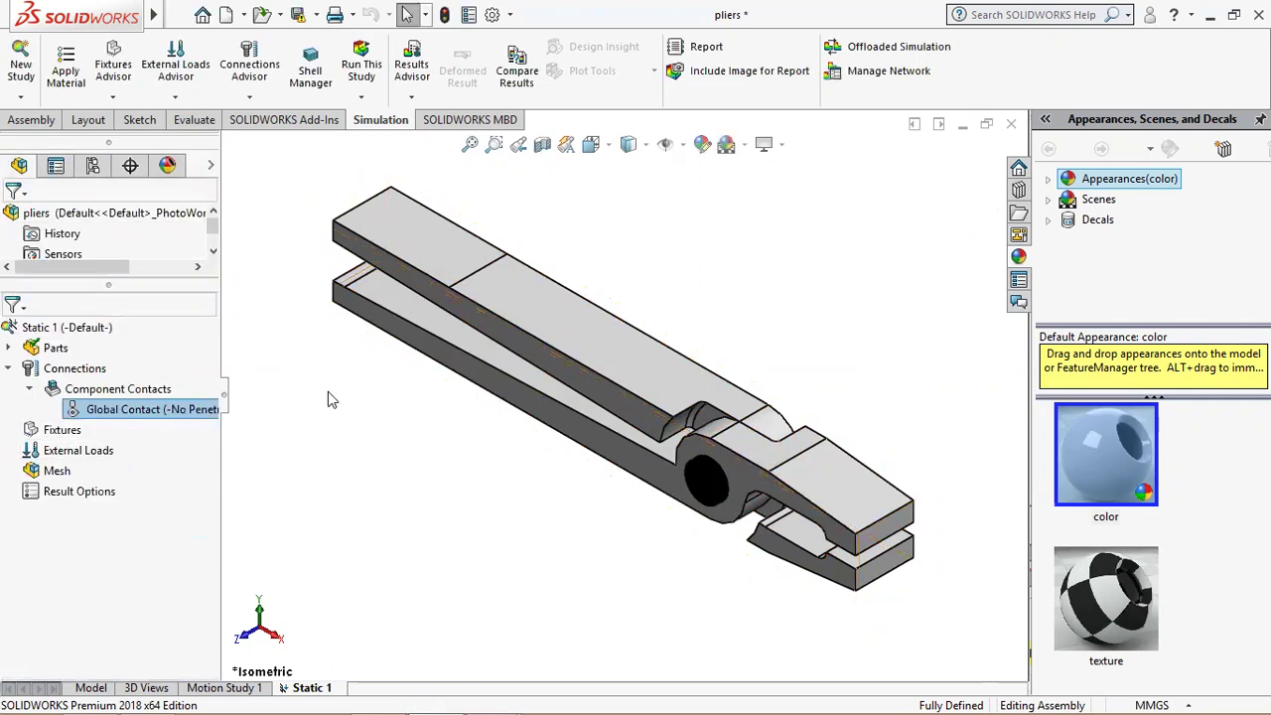
mouse_move(153, 14)
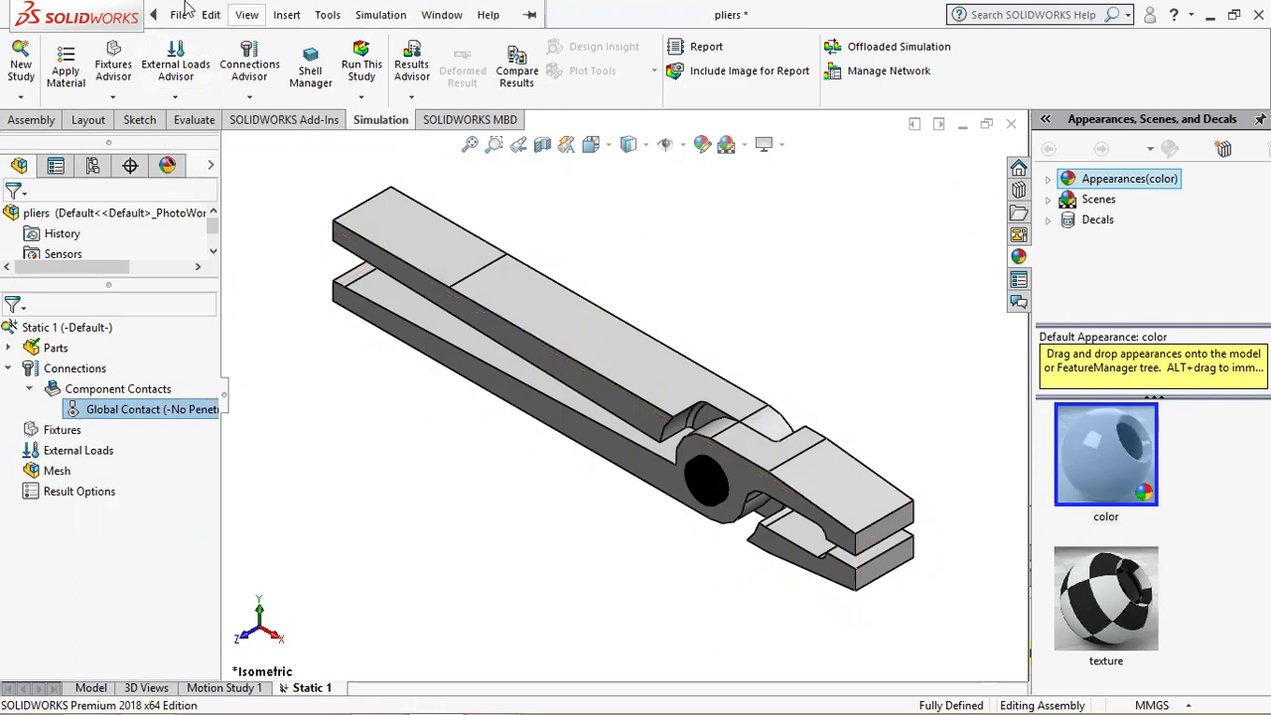
Step: Browse the View, Insert, Simulation and Tools menus to reach the Tools > Evaluate submenu
left_click(246, 13)
mouse_move(291, 272)
key("Right")
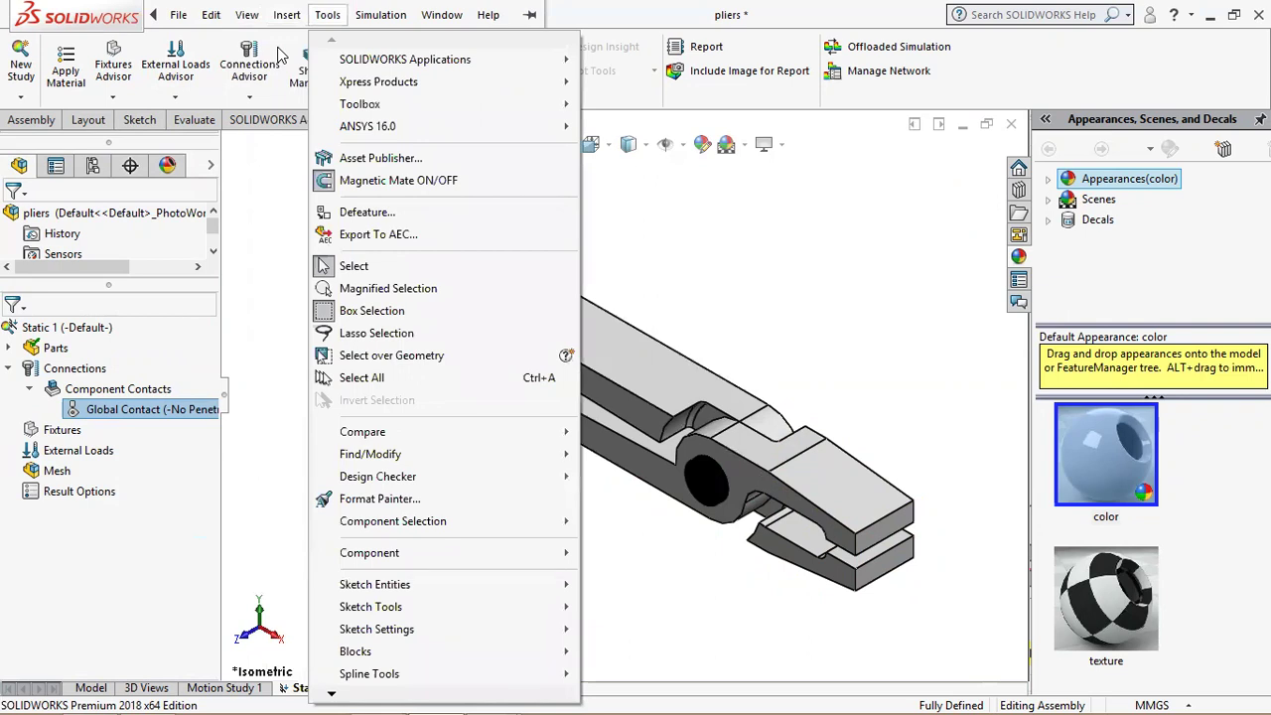
key("Left")
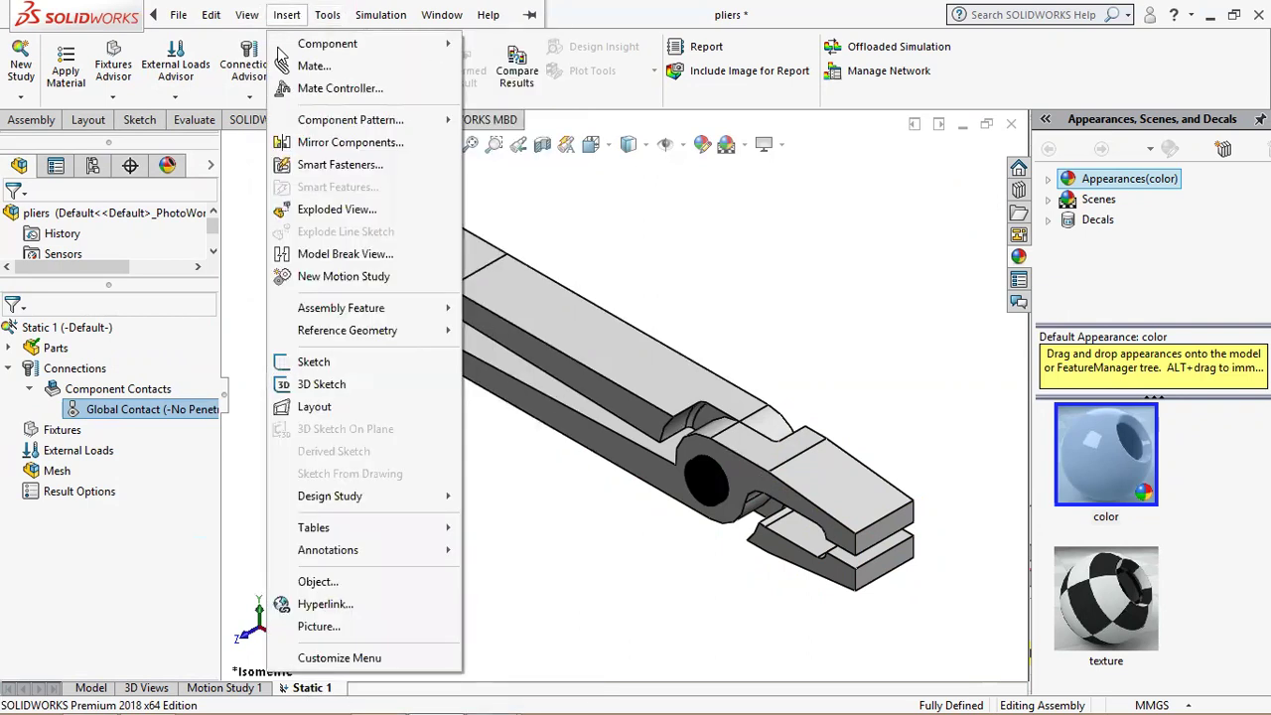
key("Right")
key("Right")
key("Right")
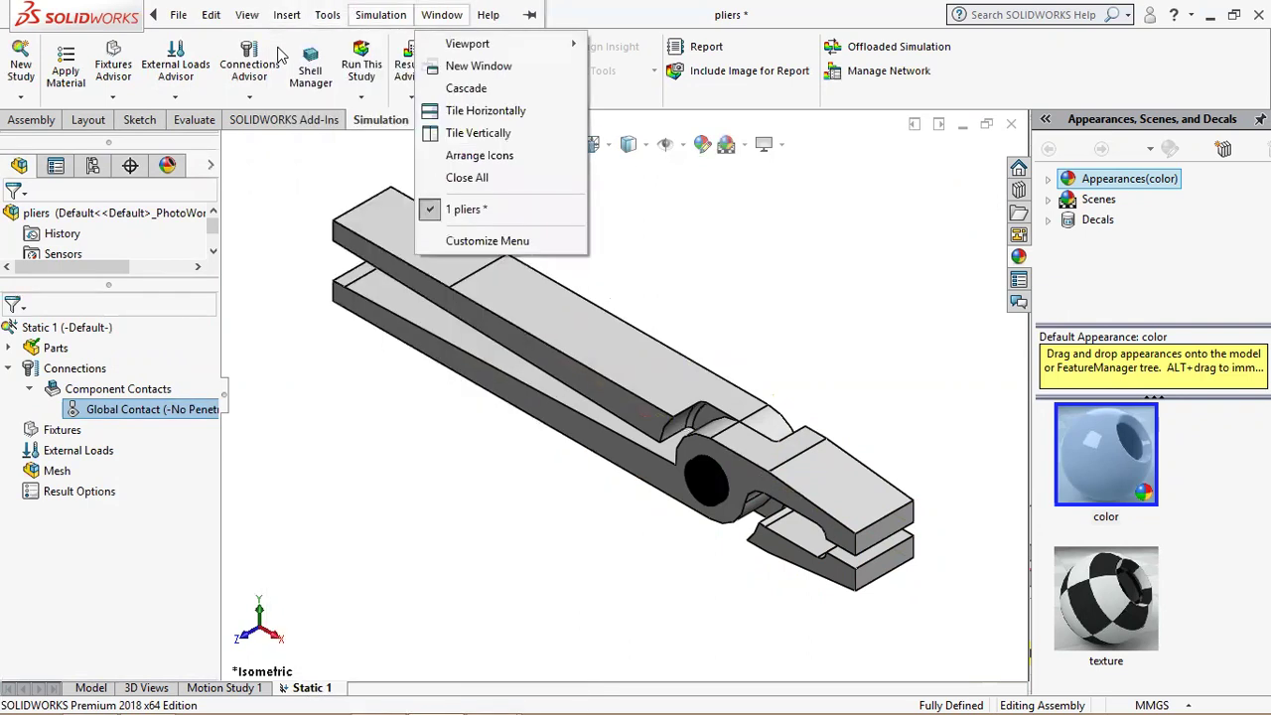
key("Left")
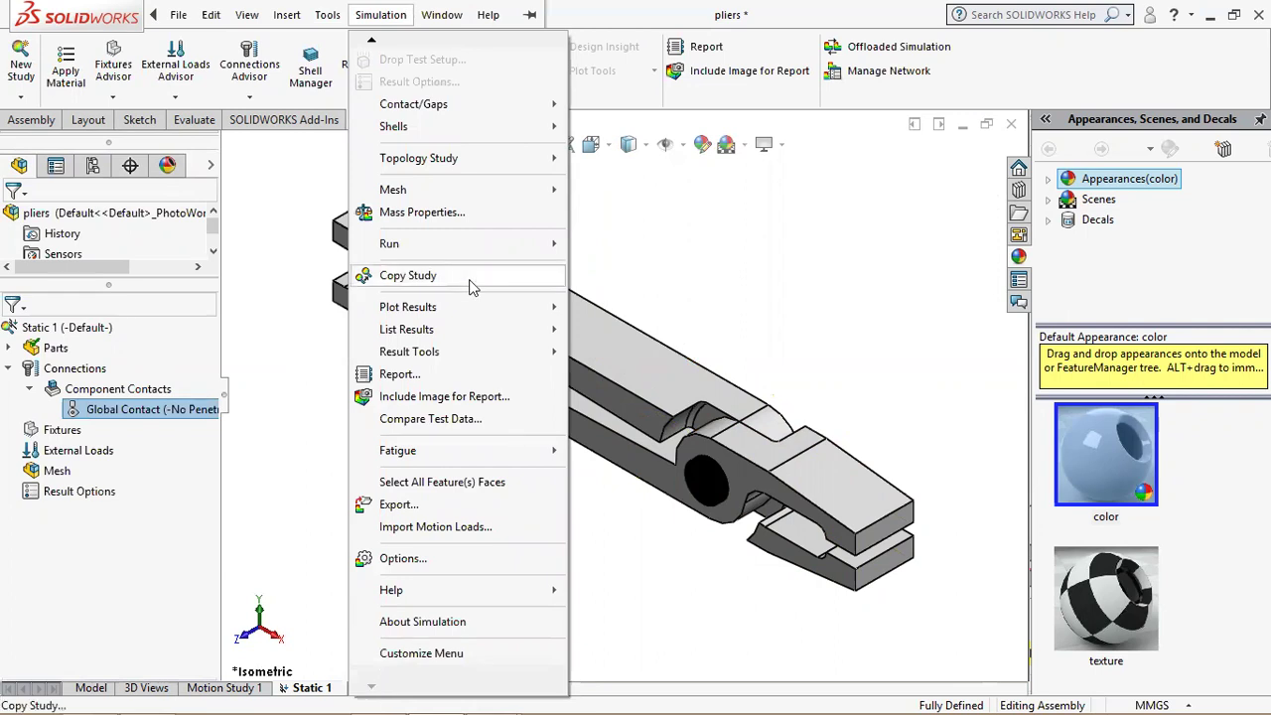
key("Left")
key("Left")
key("Left")
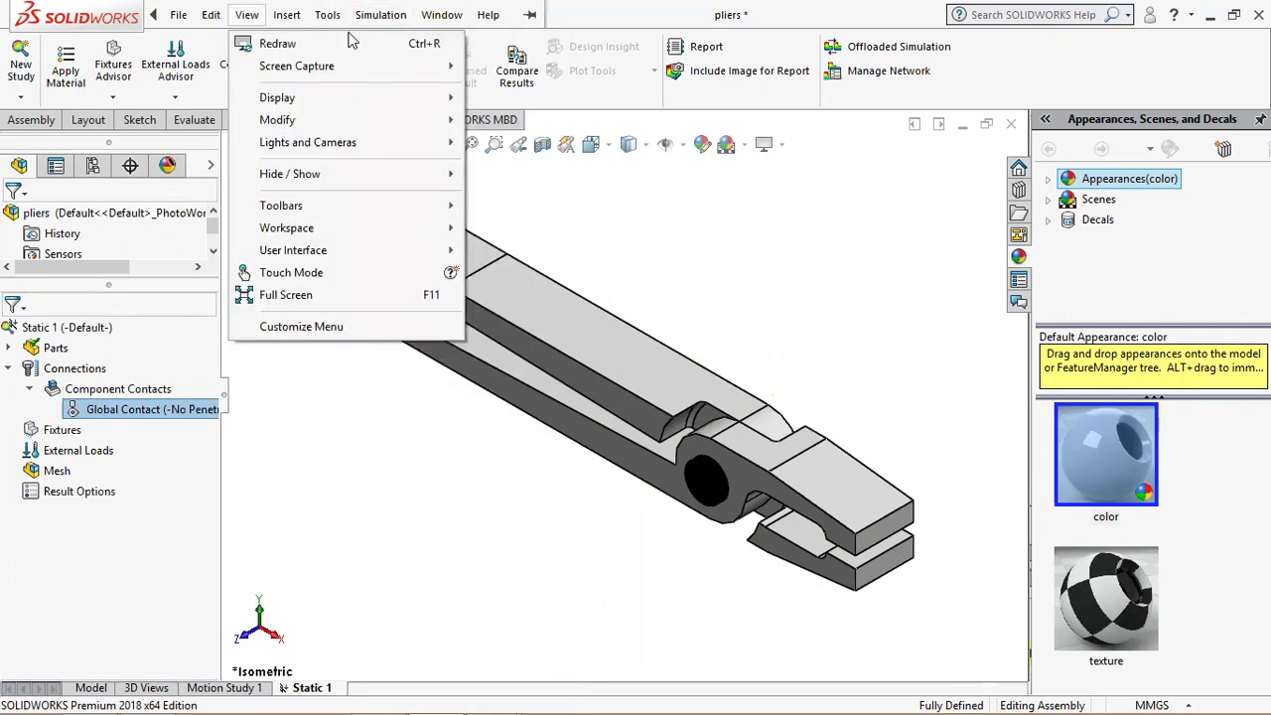
key("Right")
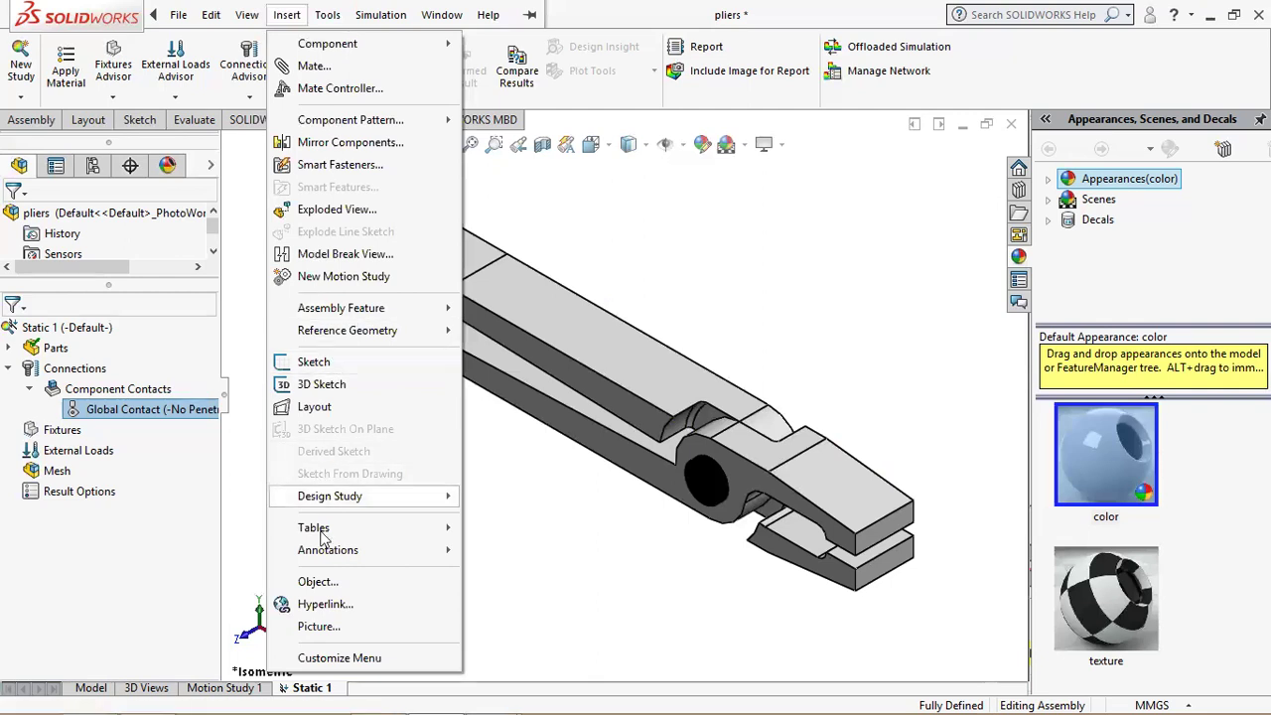
key("Right")
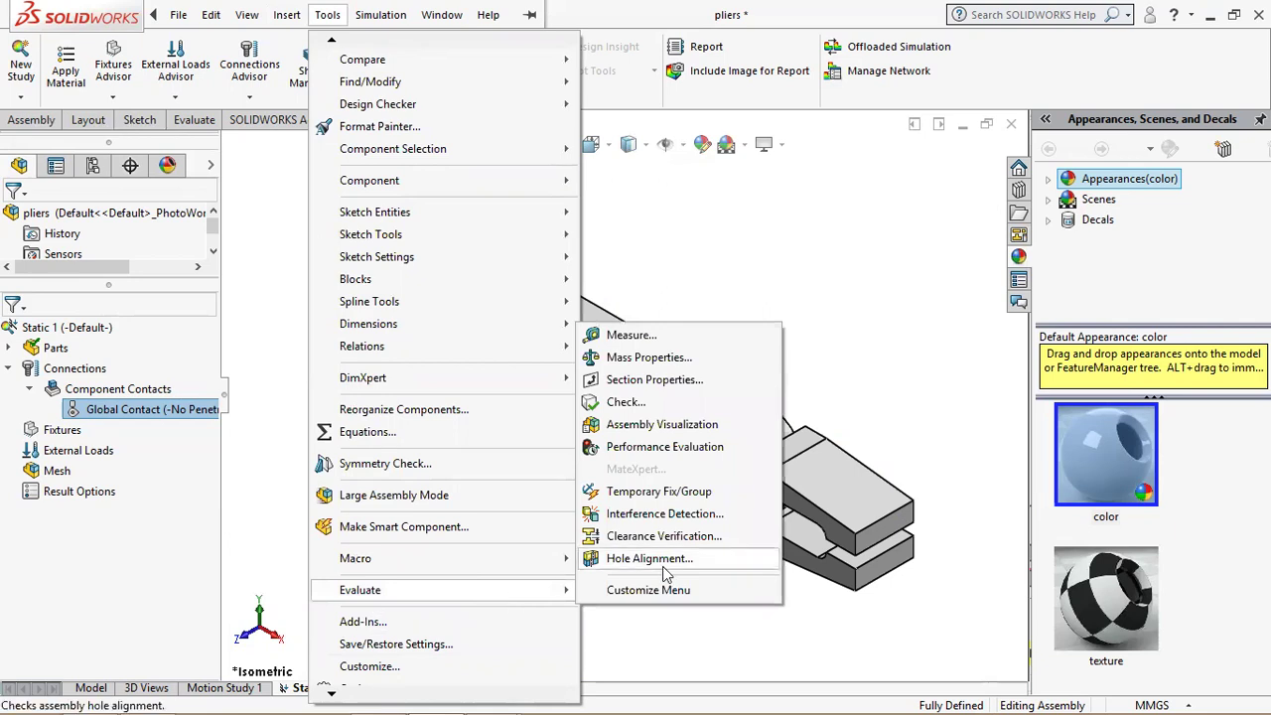
mouse_move(359, 590)
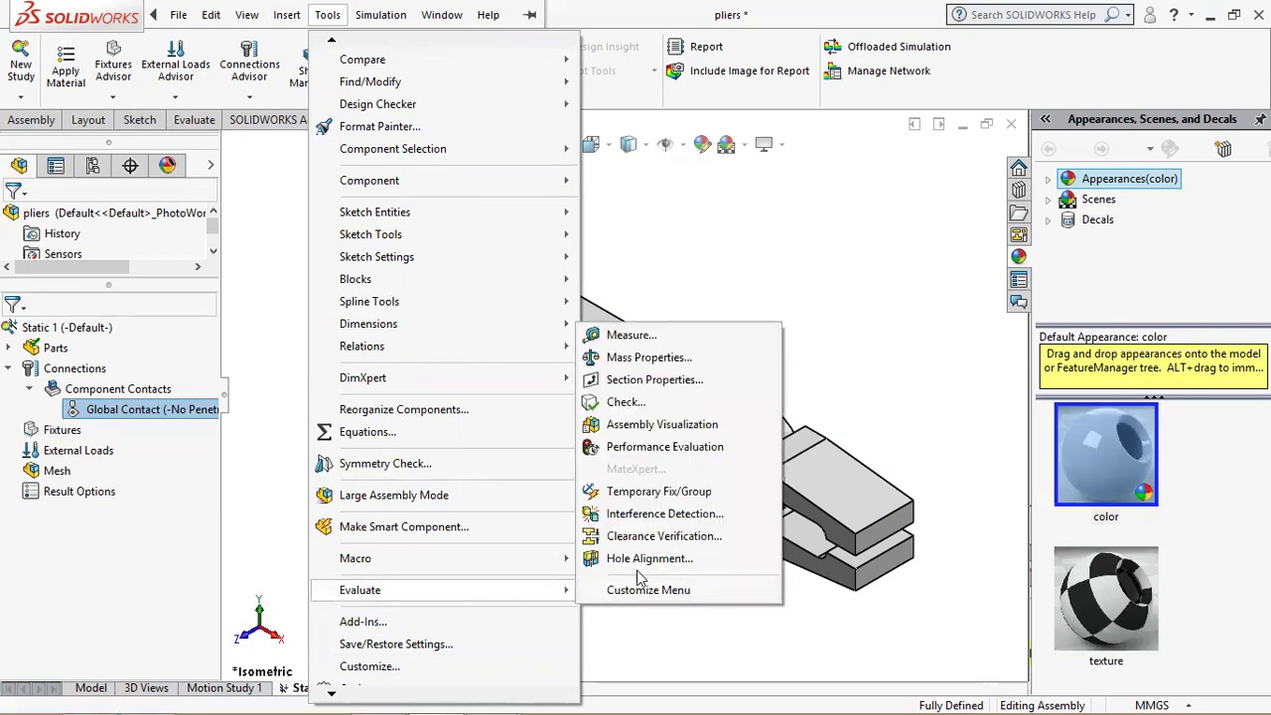
Step: Run Interference Detection on pliers.SLDASM with Treat coincidence as interference enabled
left_click(655, 519)
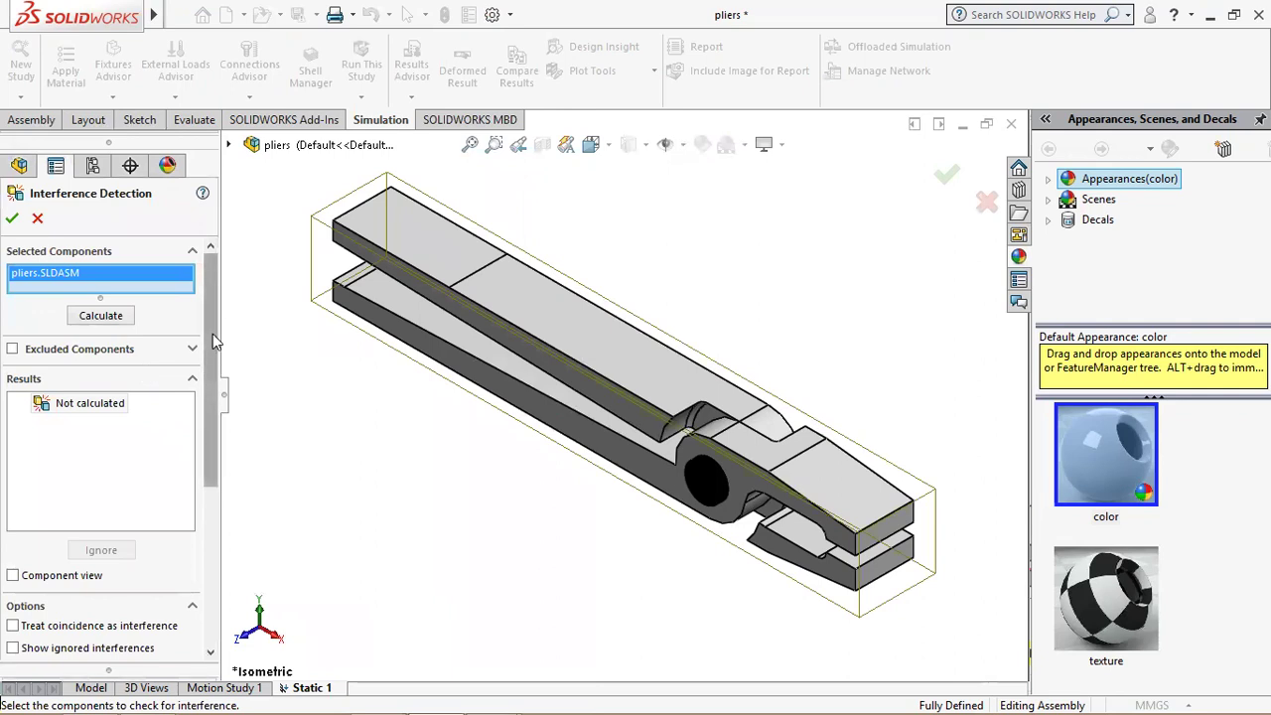
left_click_drag(213, 338, 204, 444)
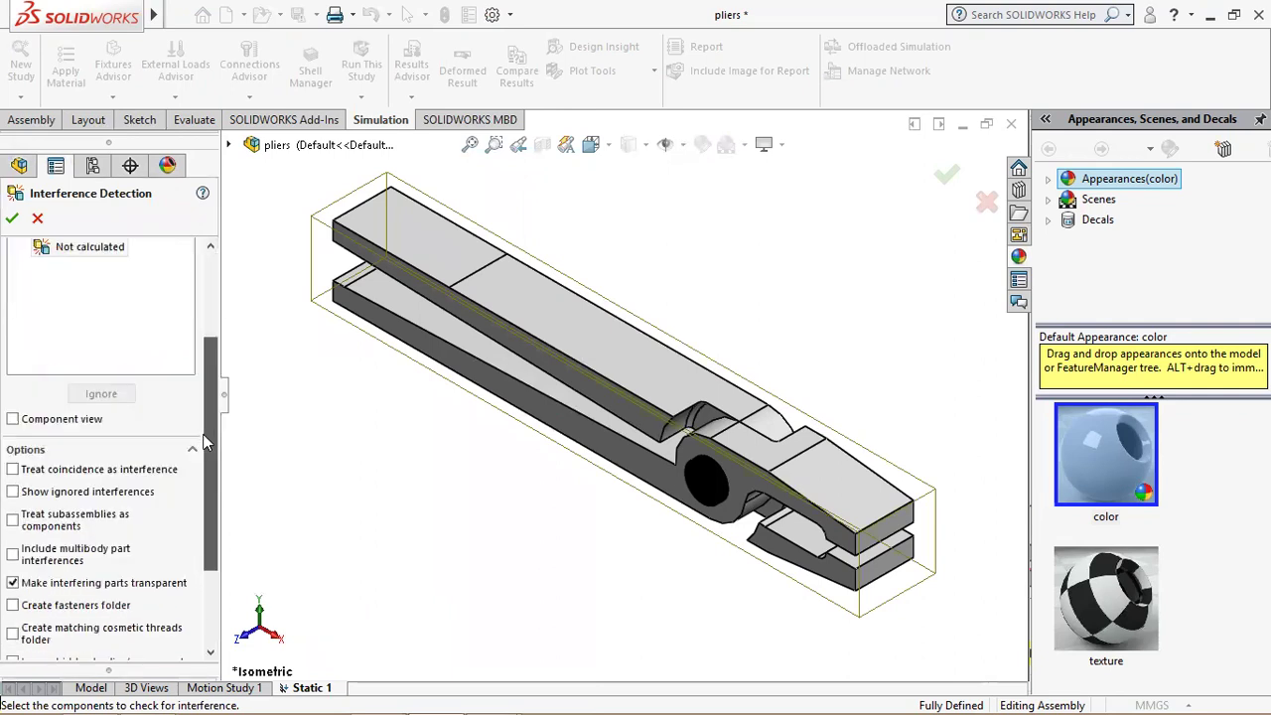
left_click(139, 444)
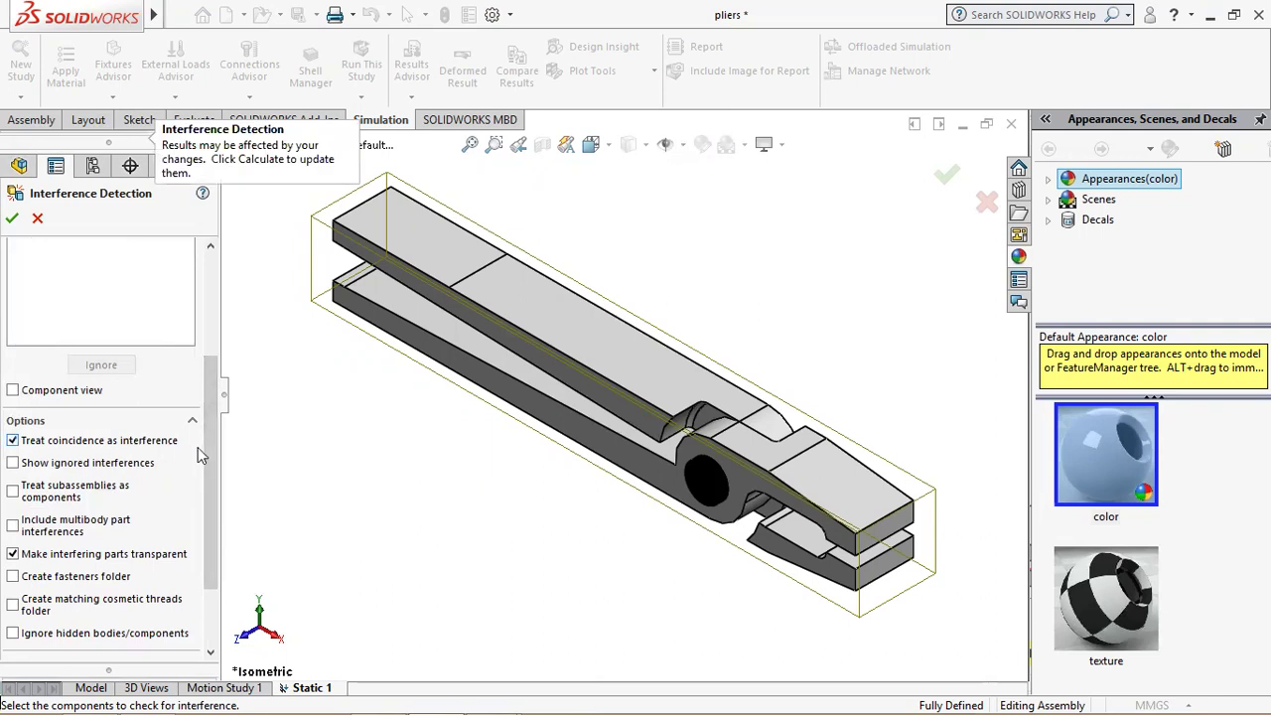
left_click_drag(212, 447, 215, 328)
left_click(118, 316)
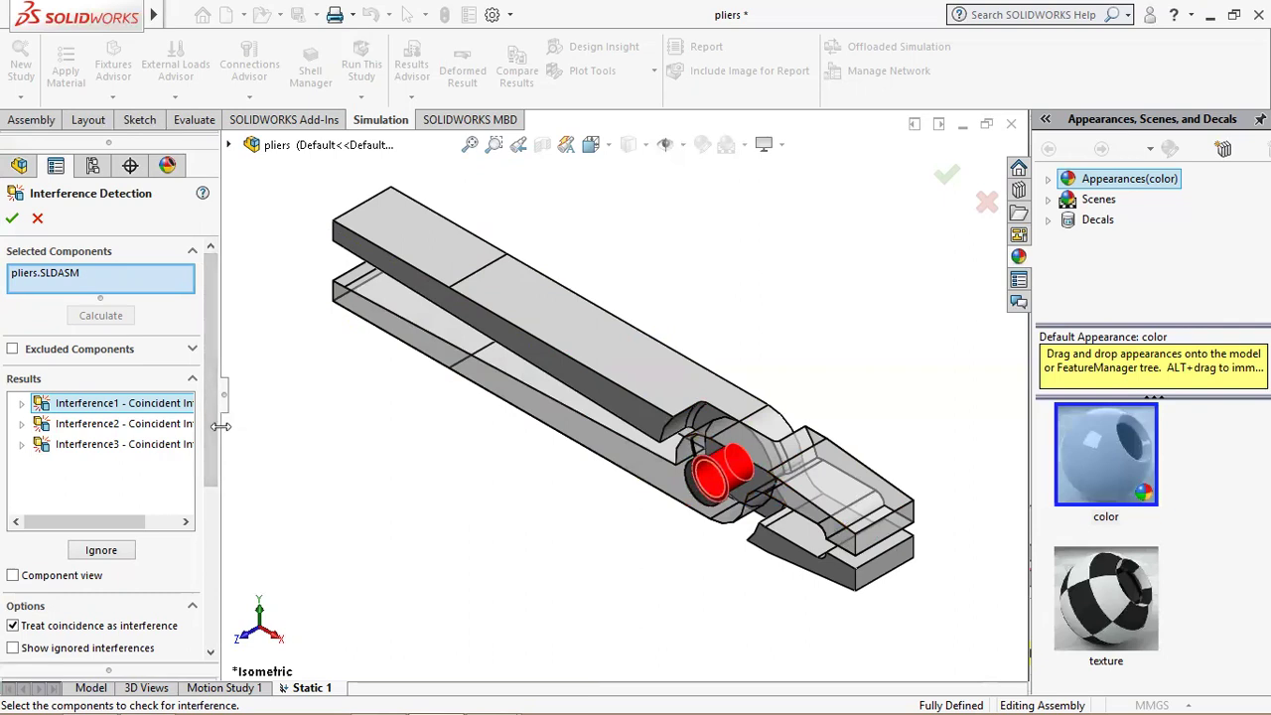
Step: Review Interference2 (arm-1 and arm-2) and Interference3 (arm-1 and pin-1)
left_click_drag(221, 426, 289, 423)
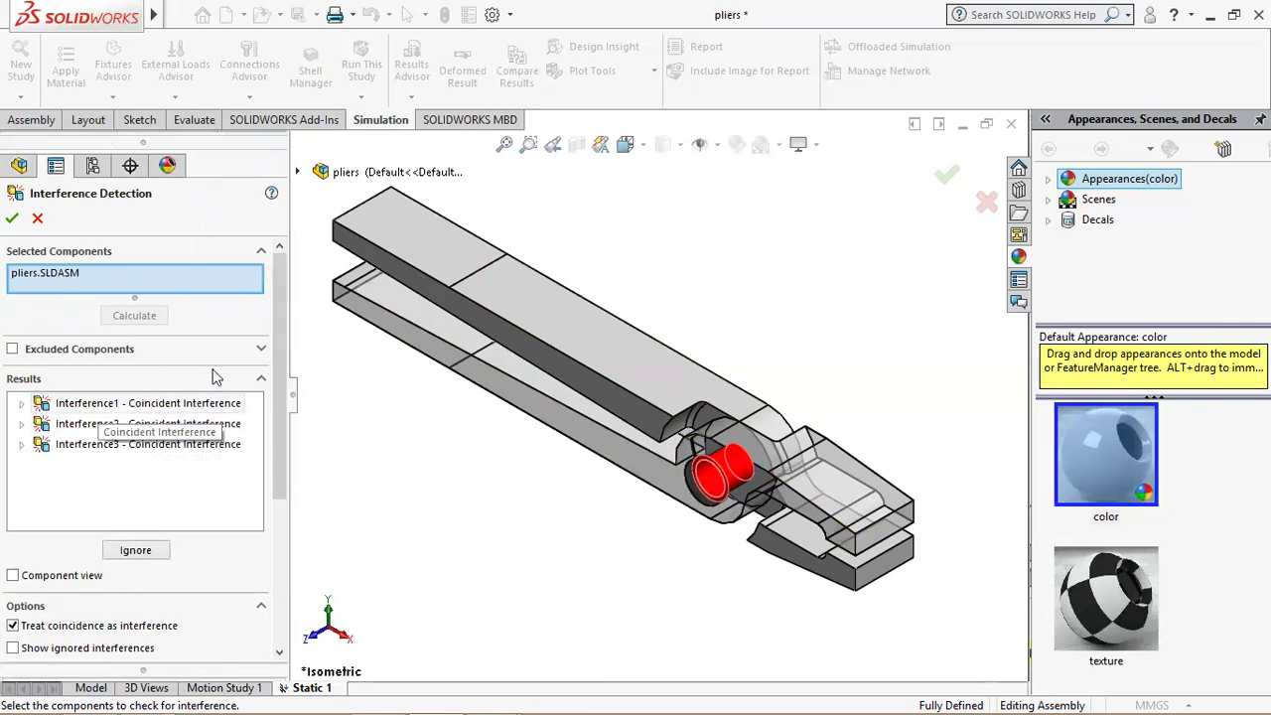
left_click(92, 424)
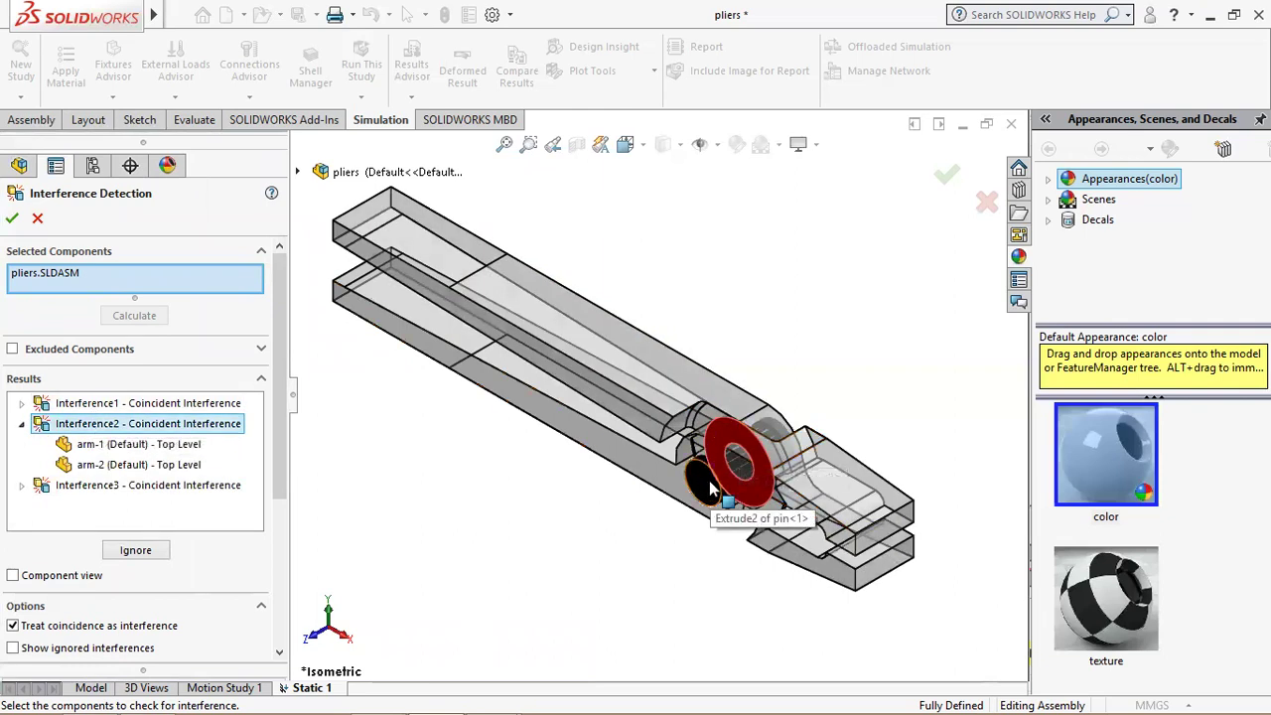
left_click(135, 486)
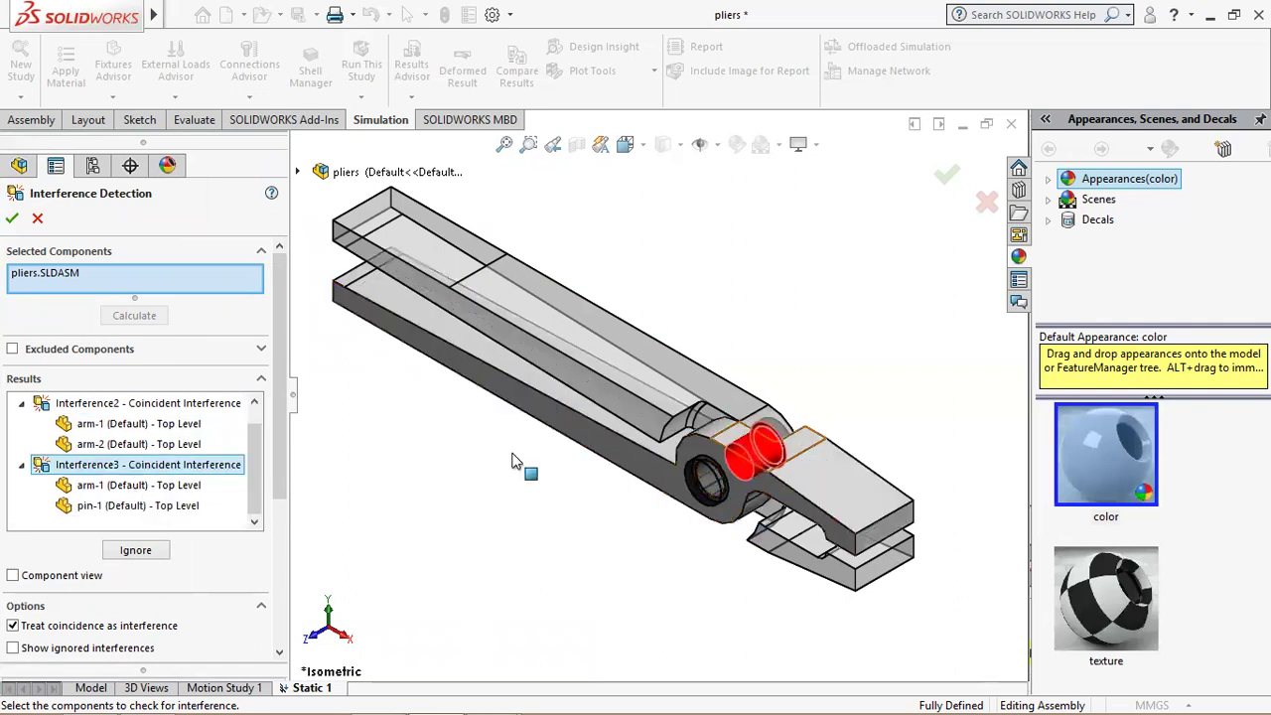
left_click(161, 493)
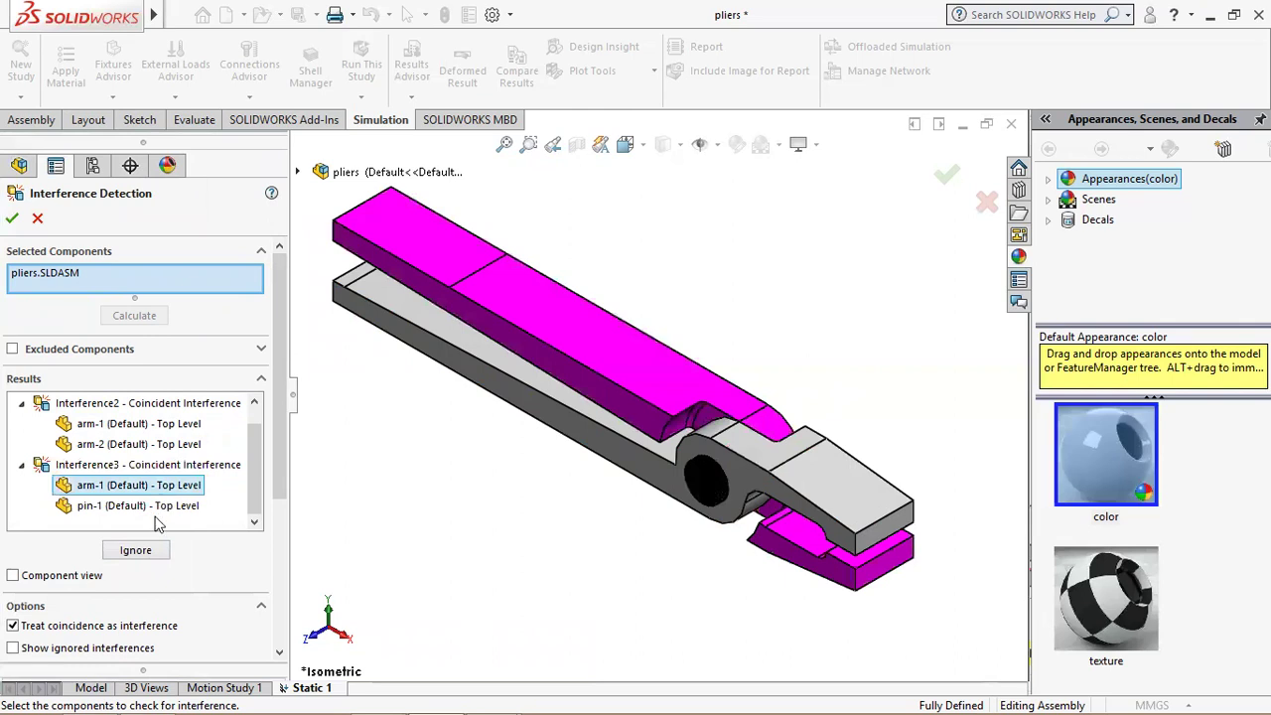
scroll(260, 437, "up", 1)
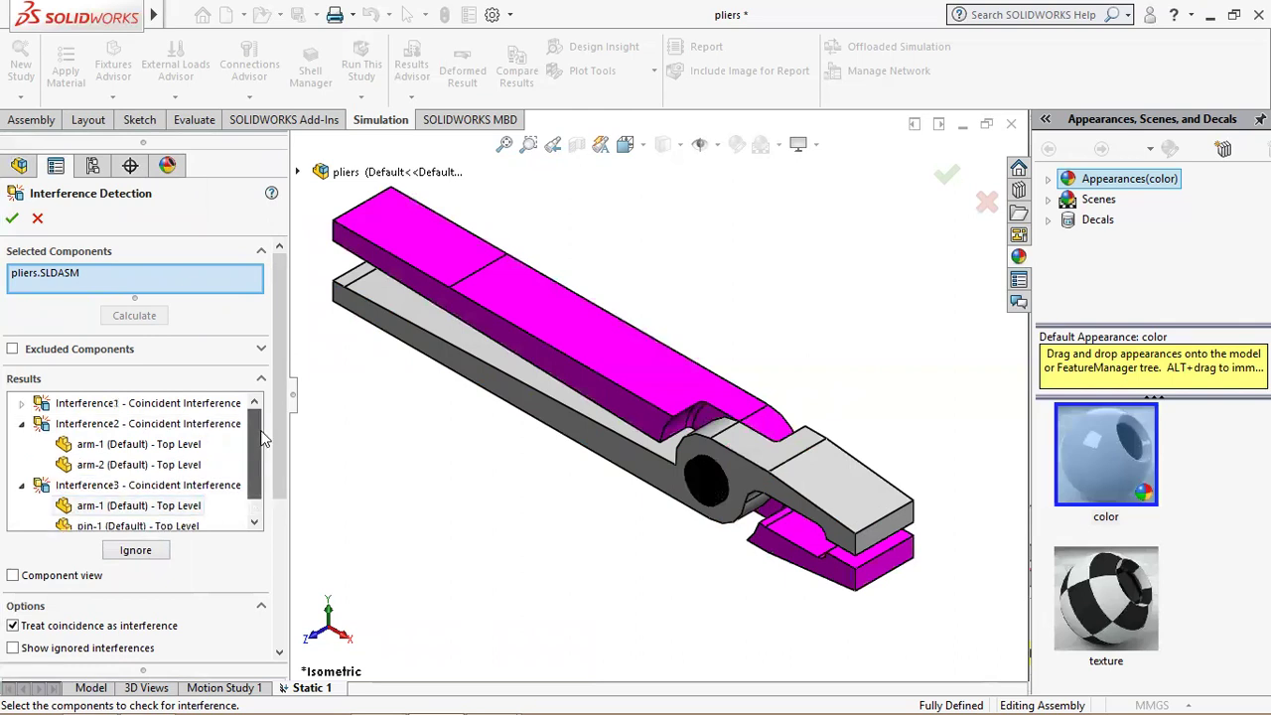
Step: Close the interference check and fix the jaw faces of arm-1 and arm-2 as Fixed Geometry
left_click(11, 218)
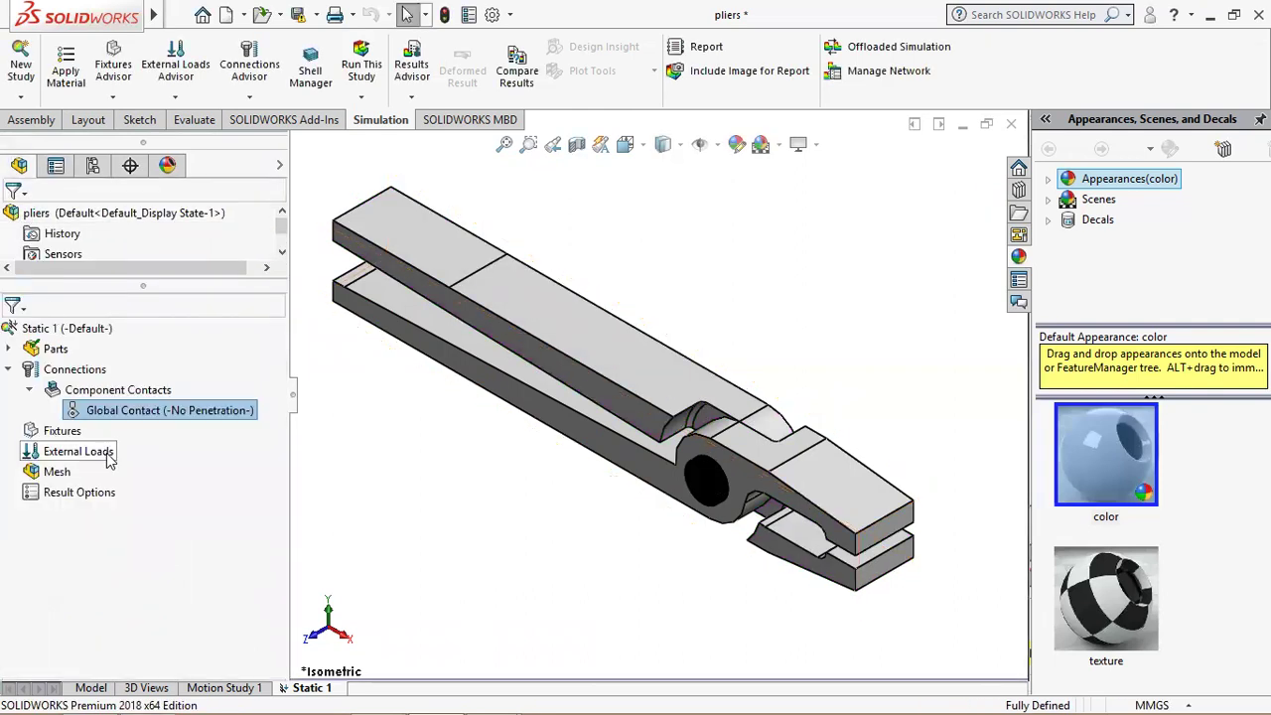
right_click(54, 434)
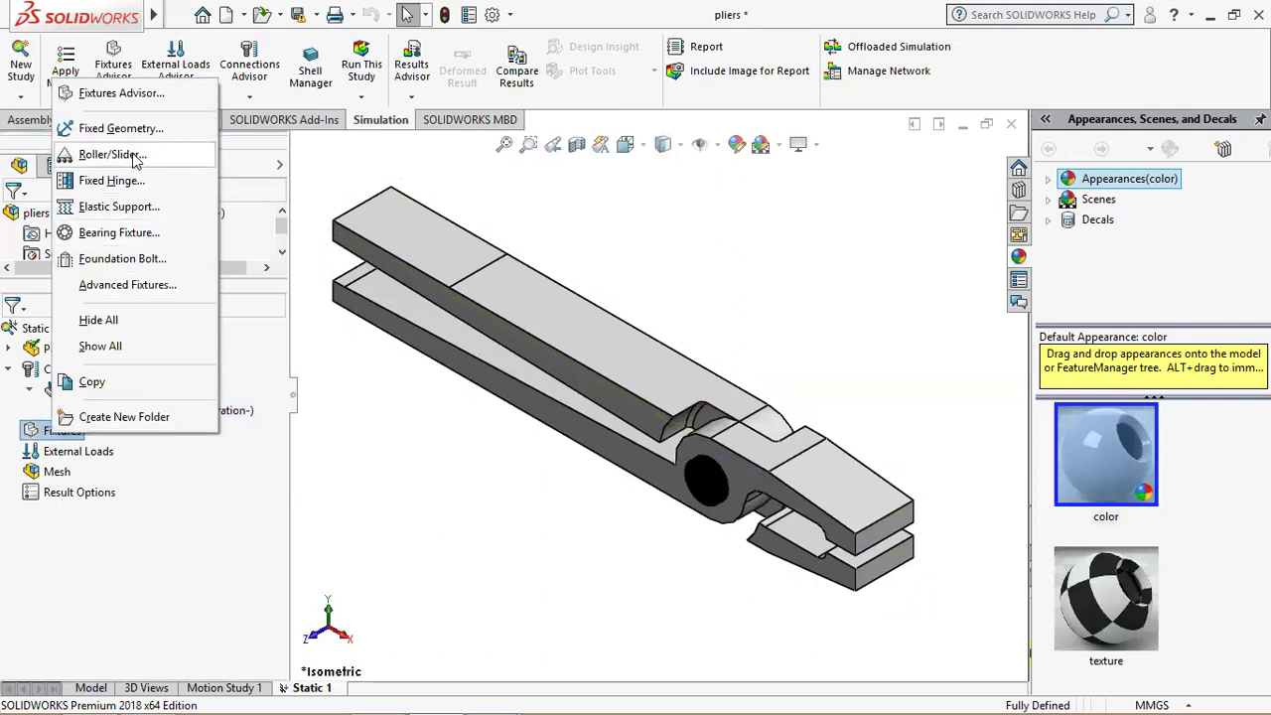
left_click(119, 128)
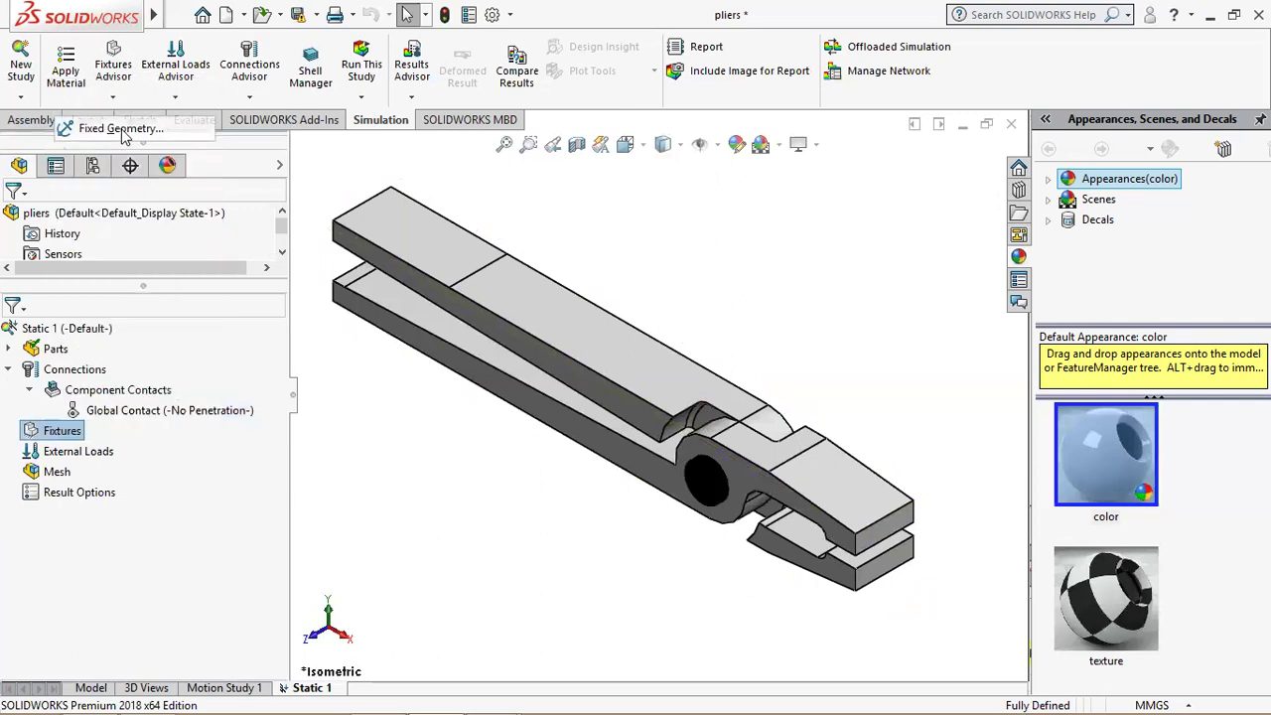
left_click(889, 551)
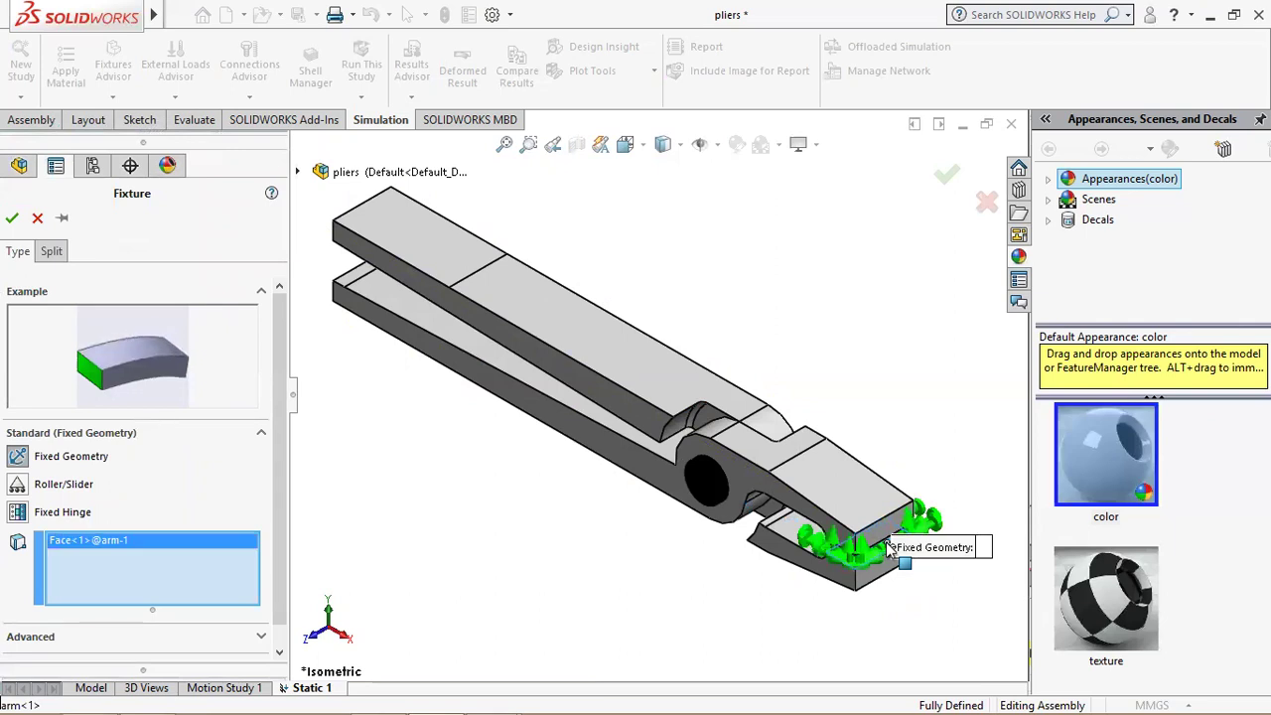
scroll(889, 571, "down", 3)
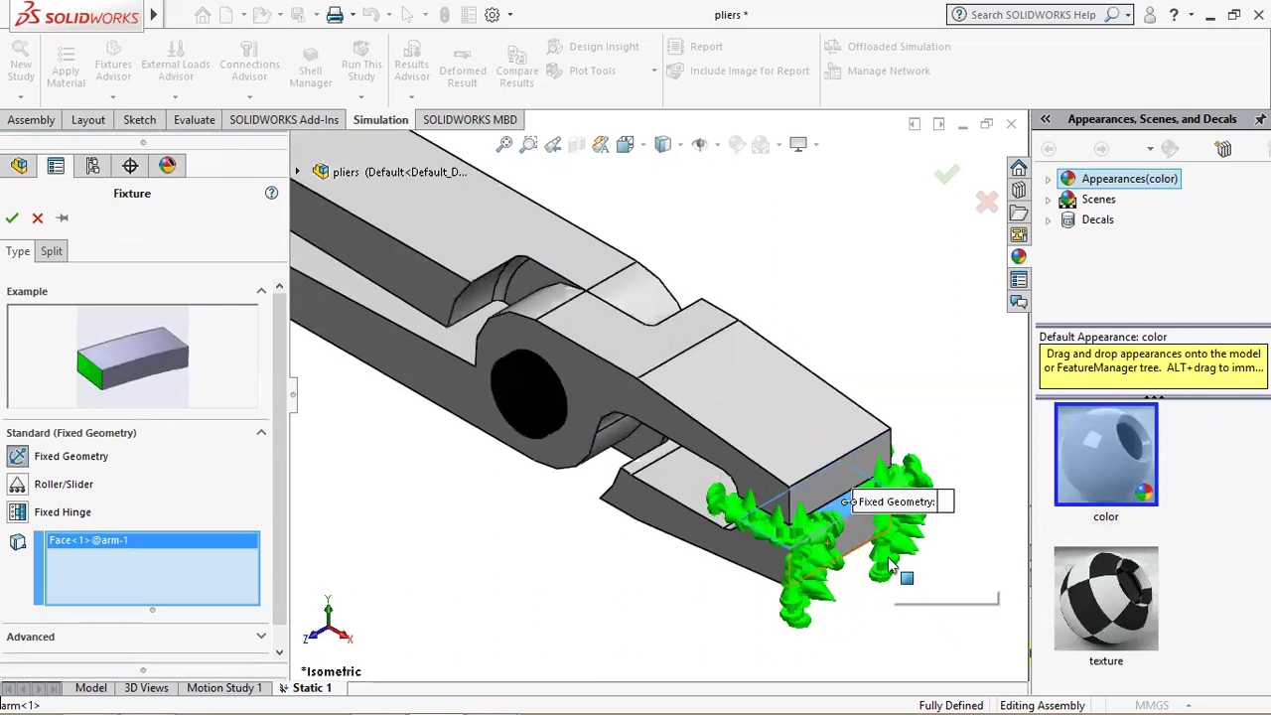
scroll(854, 557, "down", 2)
mouse_move(505, 596)
middle_mouse_down()
mouse_move(500, 531)
mouse_move(686, 243)
middle_mouse_up()
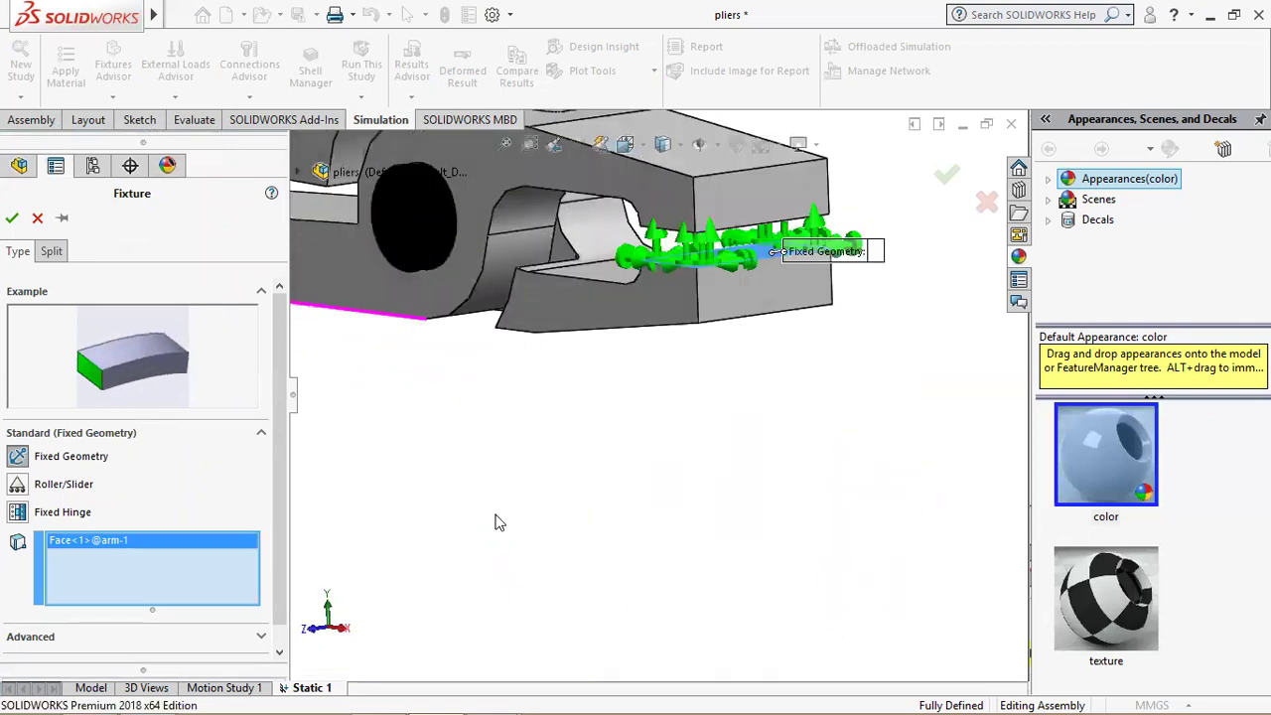
scroll(700, 293, "down", 2)
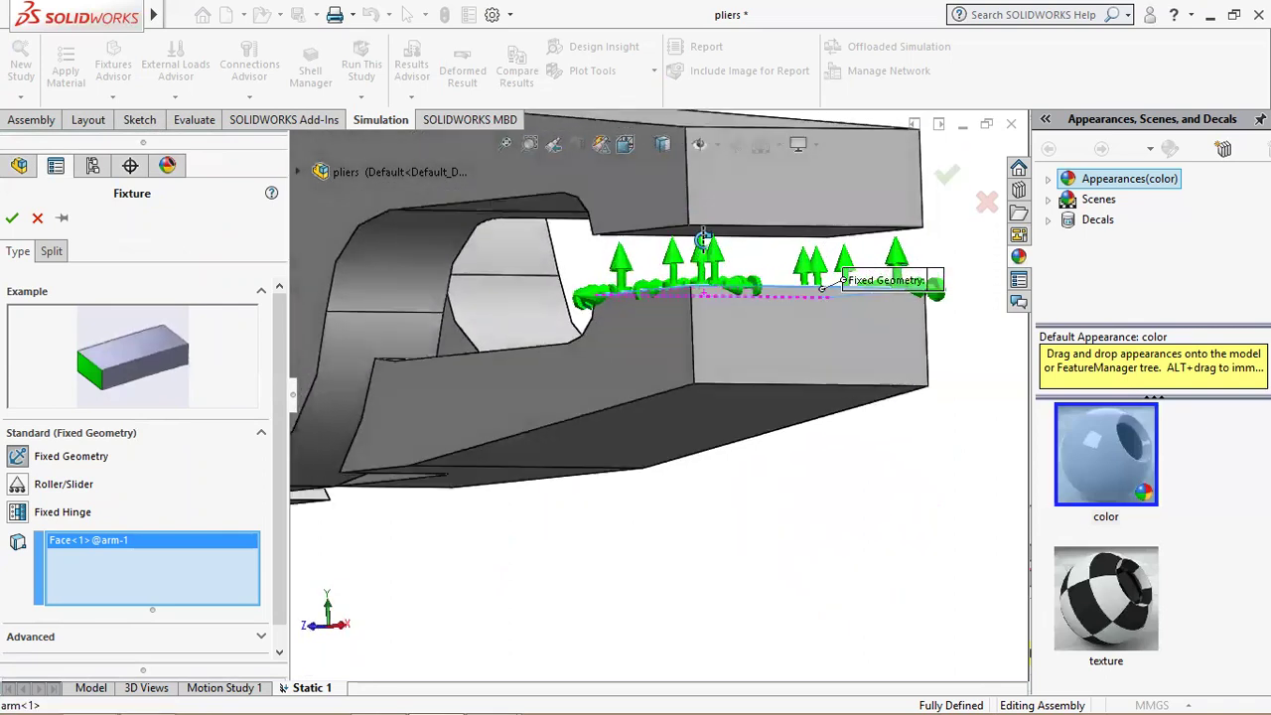
middle_click_drag(707, 303, 770, 221)
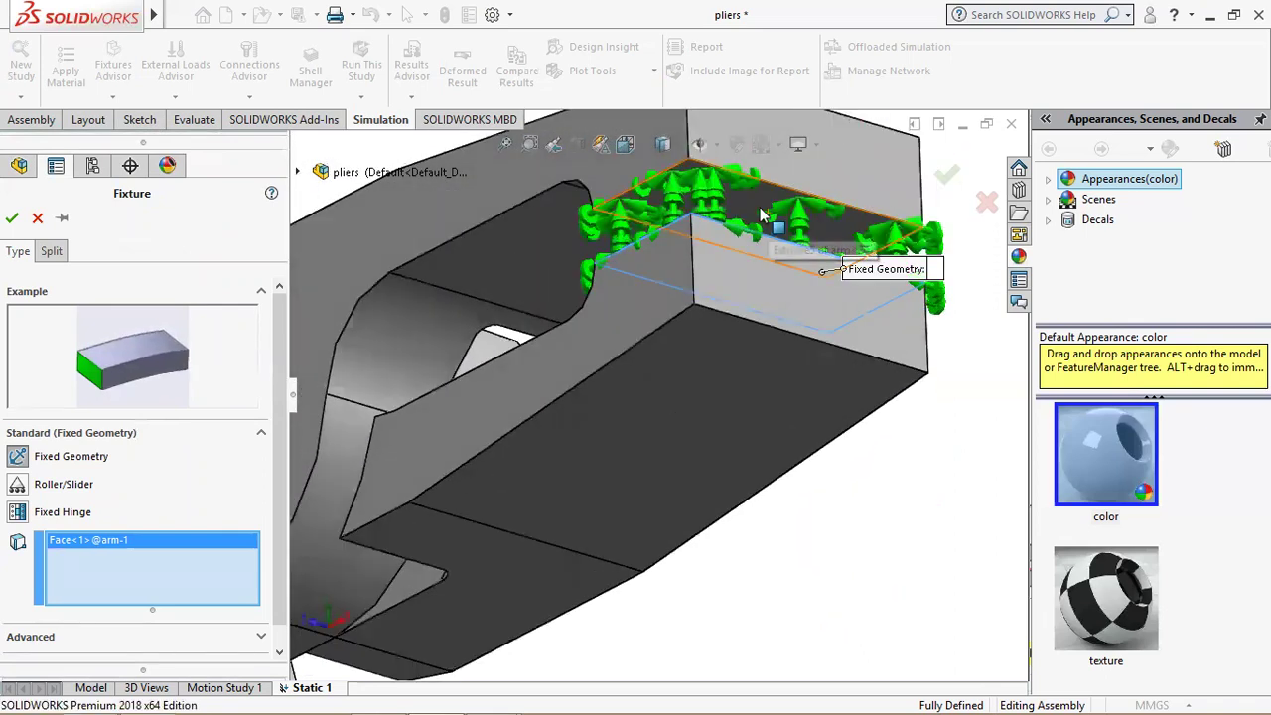
left_click(770, 220)
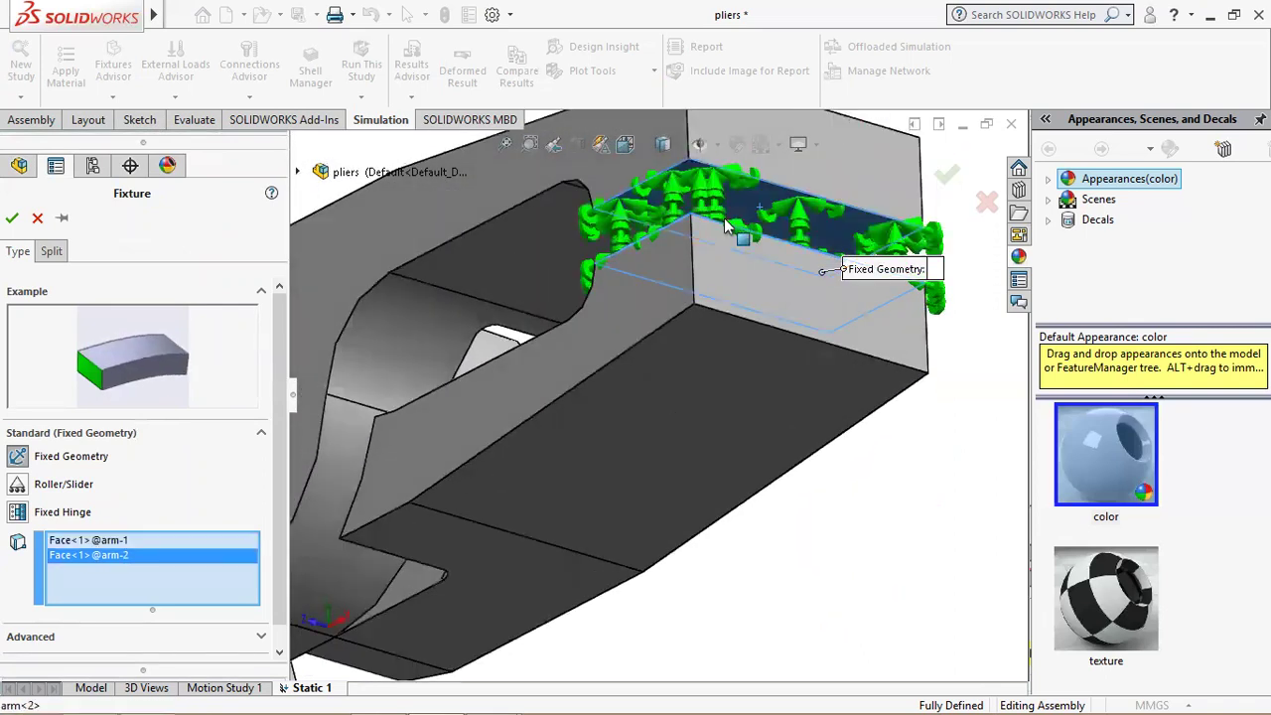
left_click(12, 218)
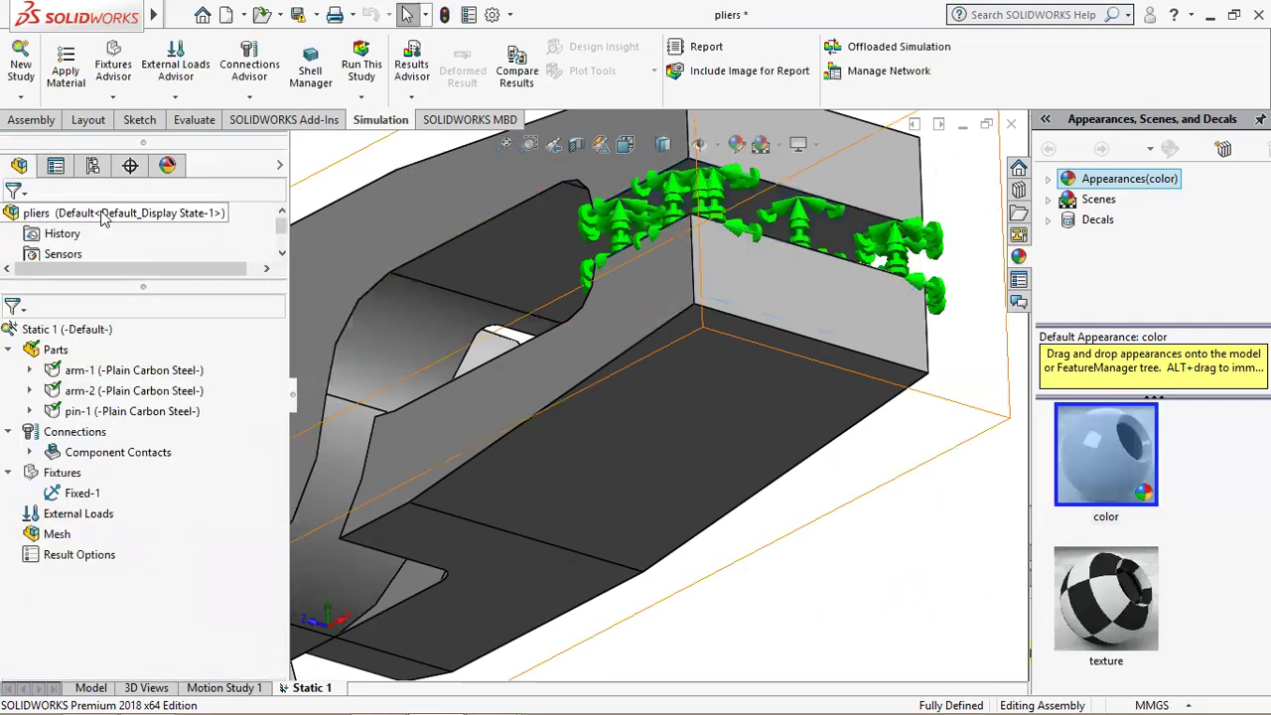
Step: Zoom the whole pliers assembly to fit and return to the isometric view
left_click(503, 144)
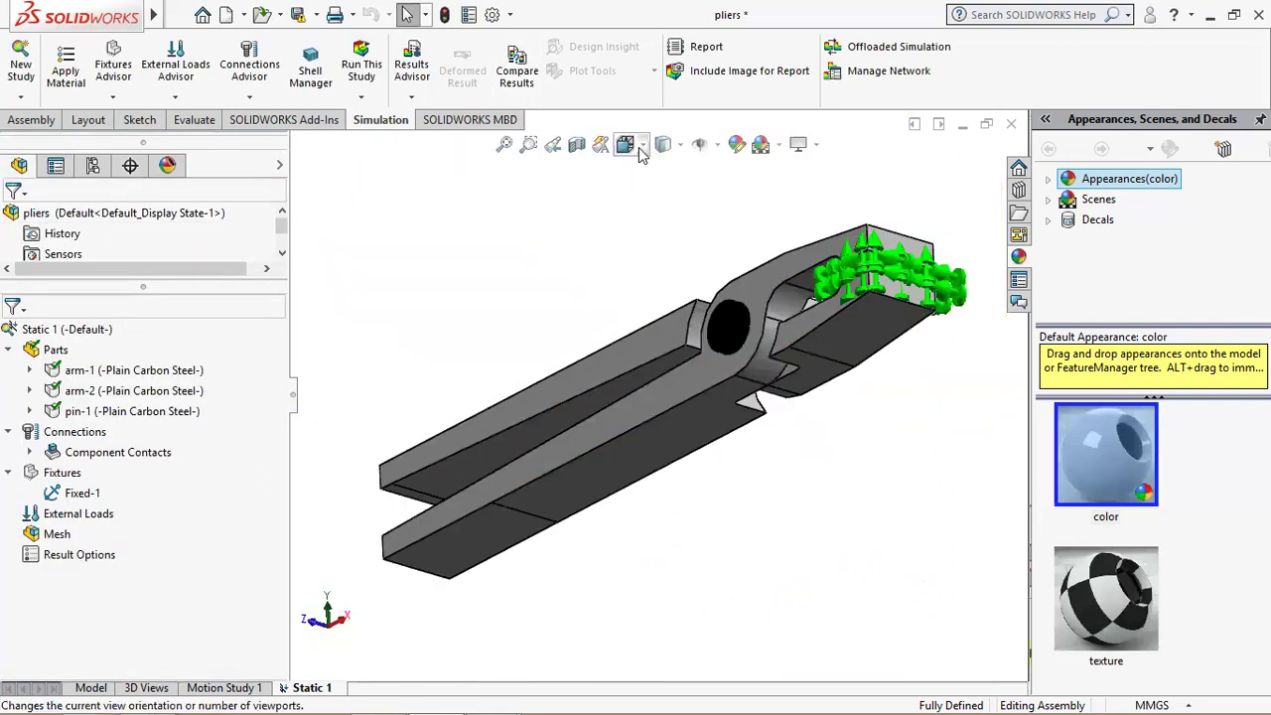
left_click(640, 151)
left_click(725, 185)
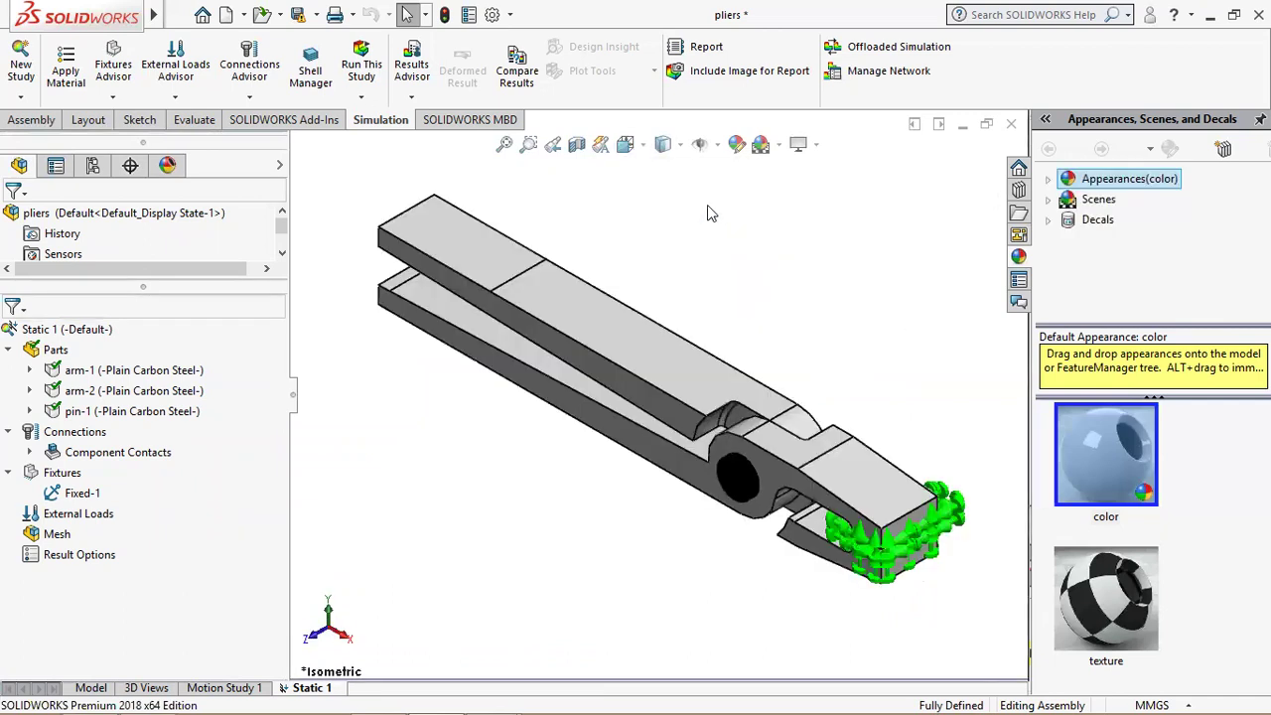
Step: Apply a 2000 N per-item force on arm-1's top face and arm-2's outer face, then view isometric
right_click(67, 521)
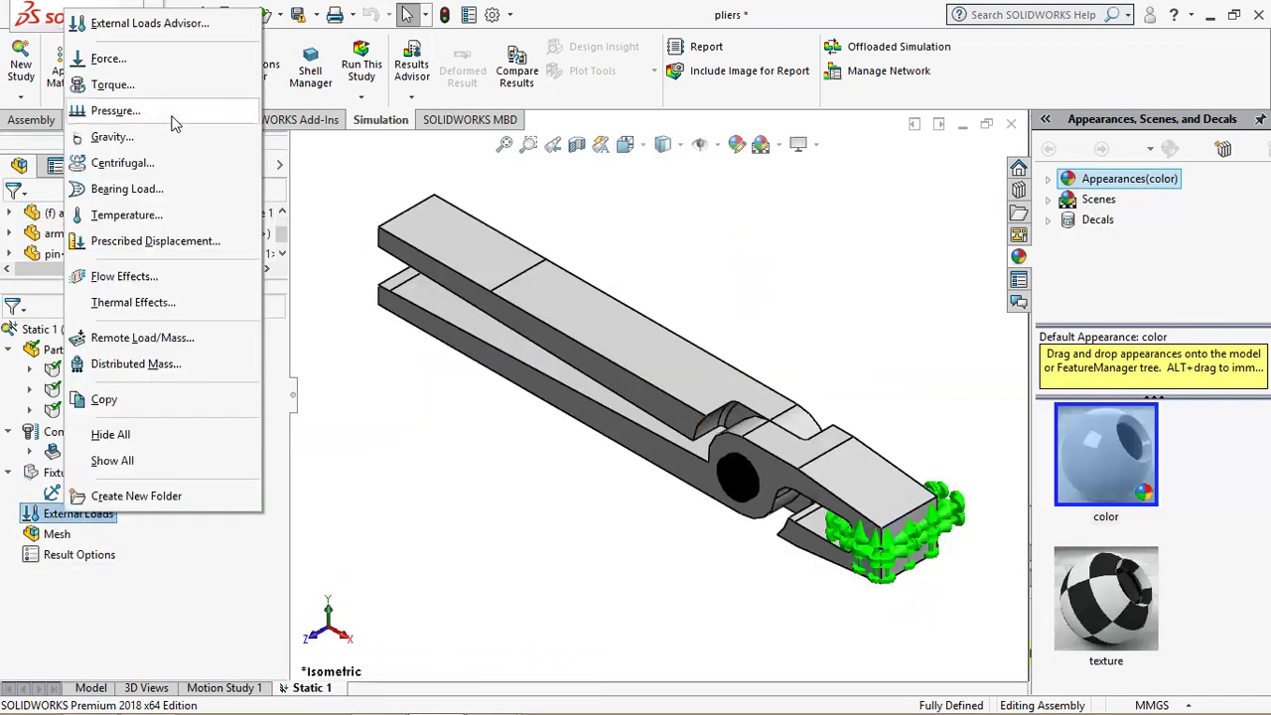
left_click(105, 59)
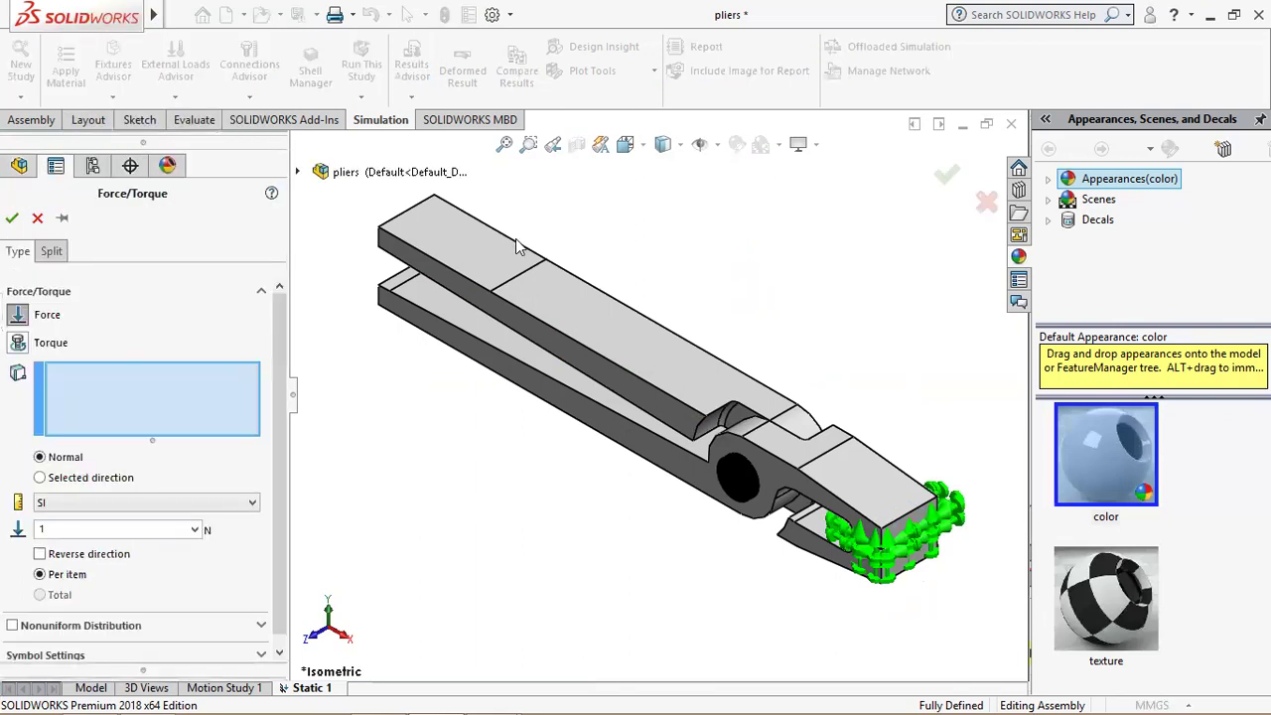
left_click(480, 264)
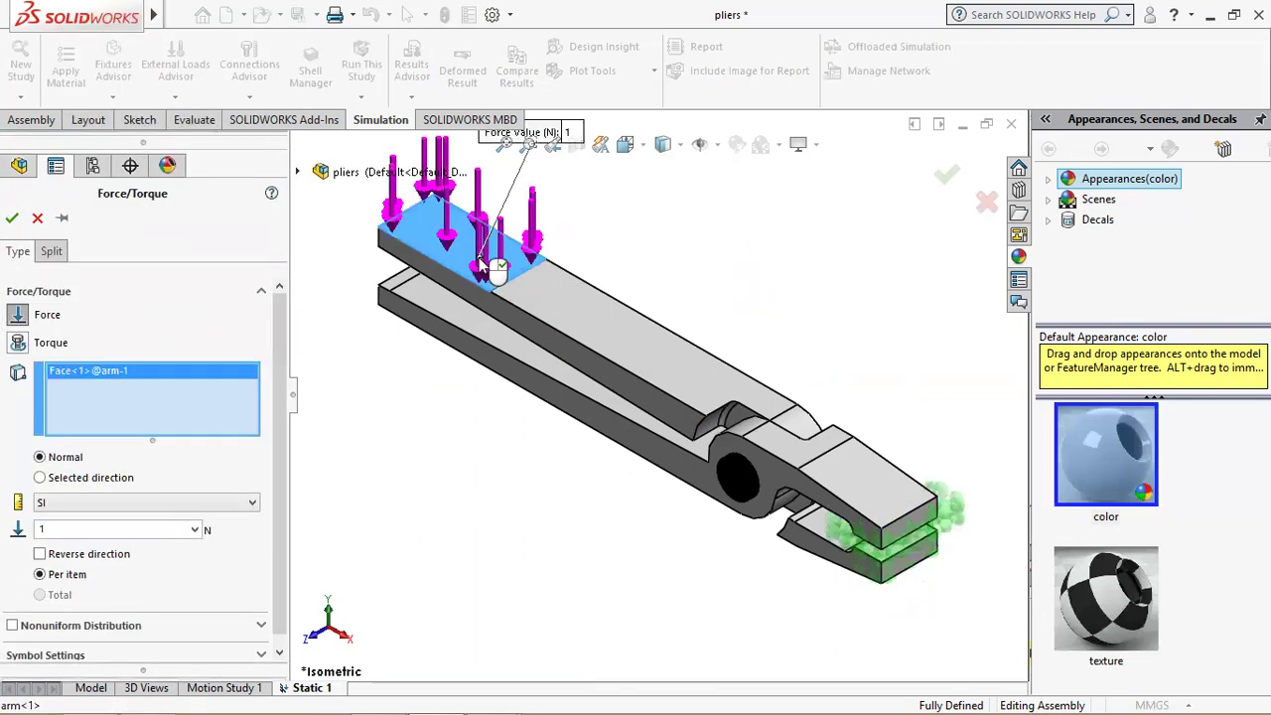
mouse_move(440, 434)
middle_mouse_down()
mouse_move(442, 308)
mouse_move(497, 315)
mouse_move(398, 408)
middle_mouse_up()
left_click(422, 511)
left_click(196, 529)
type("2000")
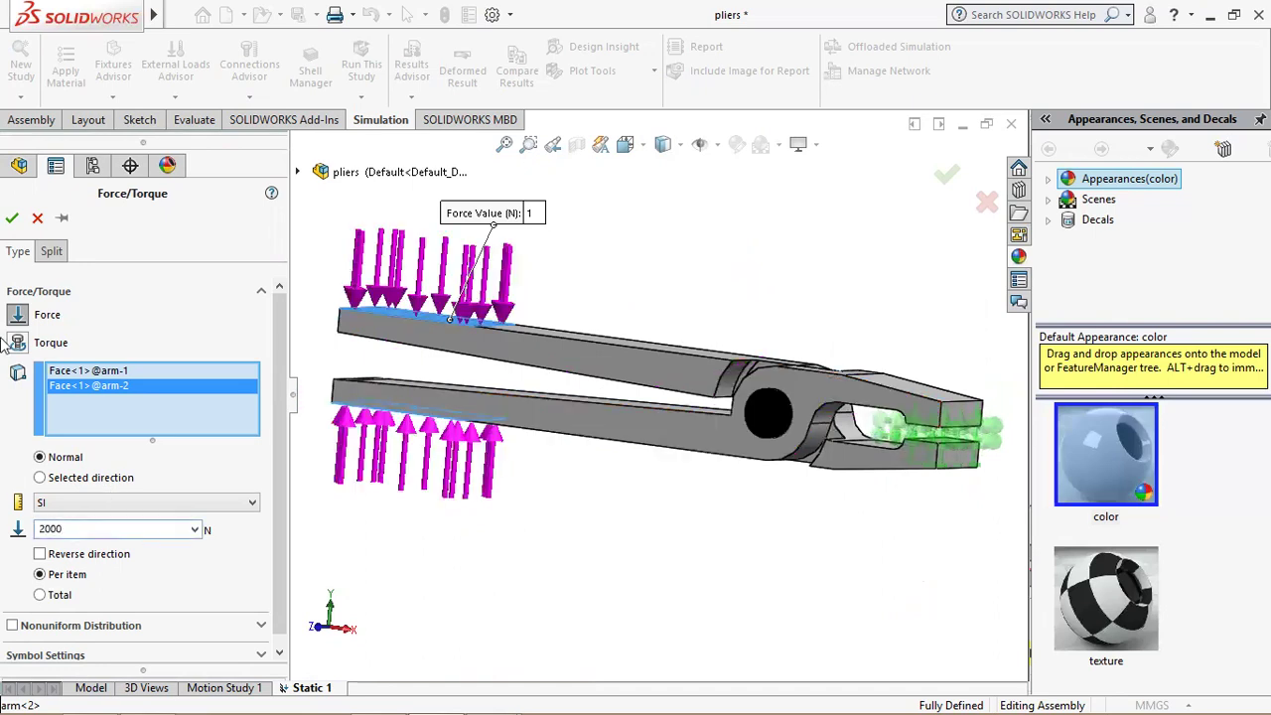
left_click(12, 218)
left_click(624, 145)
left_click(731, 207)
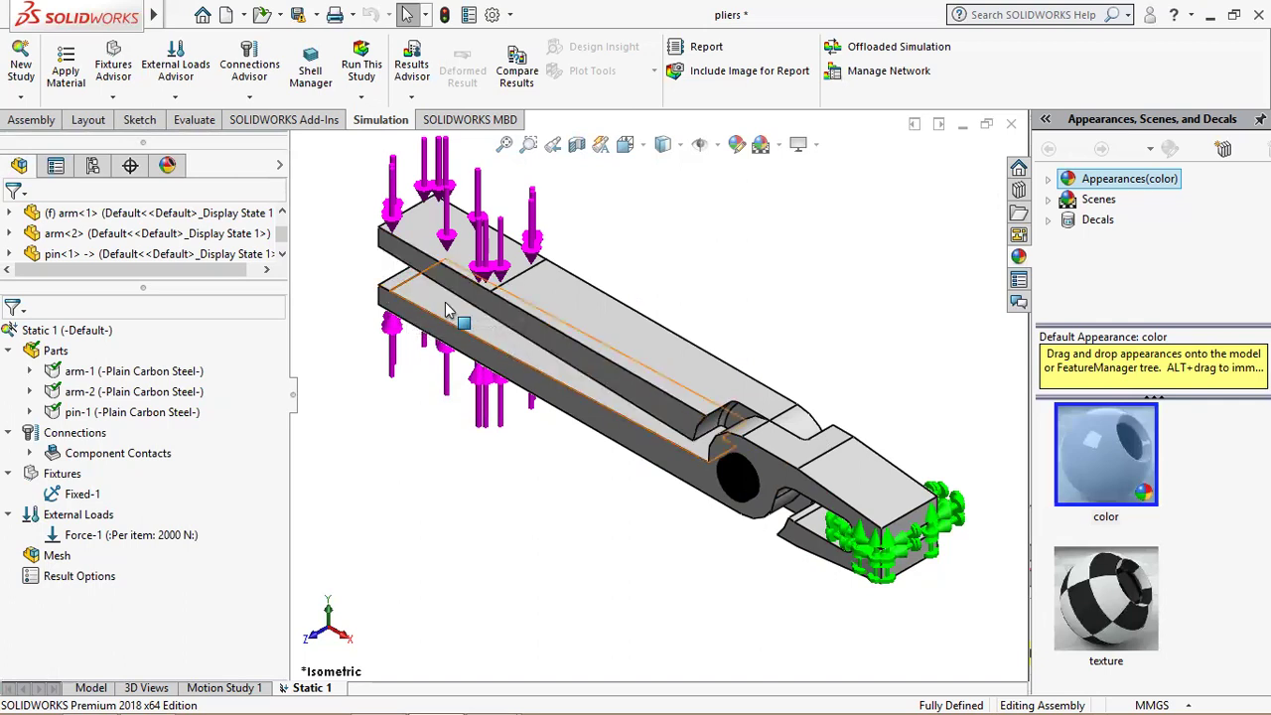
middle_click_drag(446, 495, 546, 369)
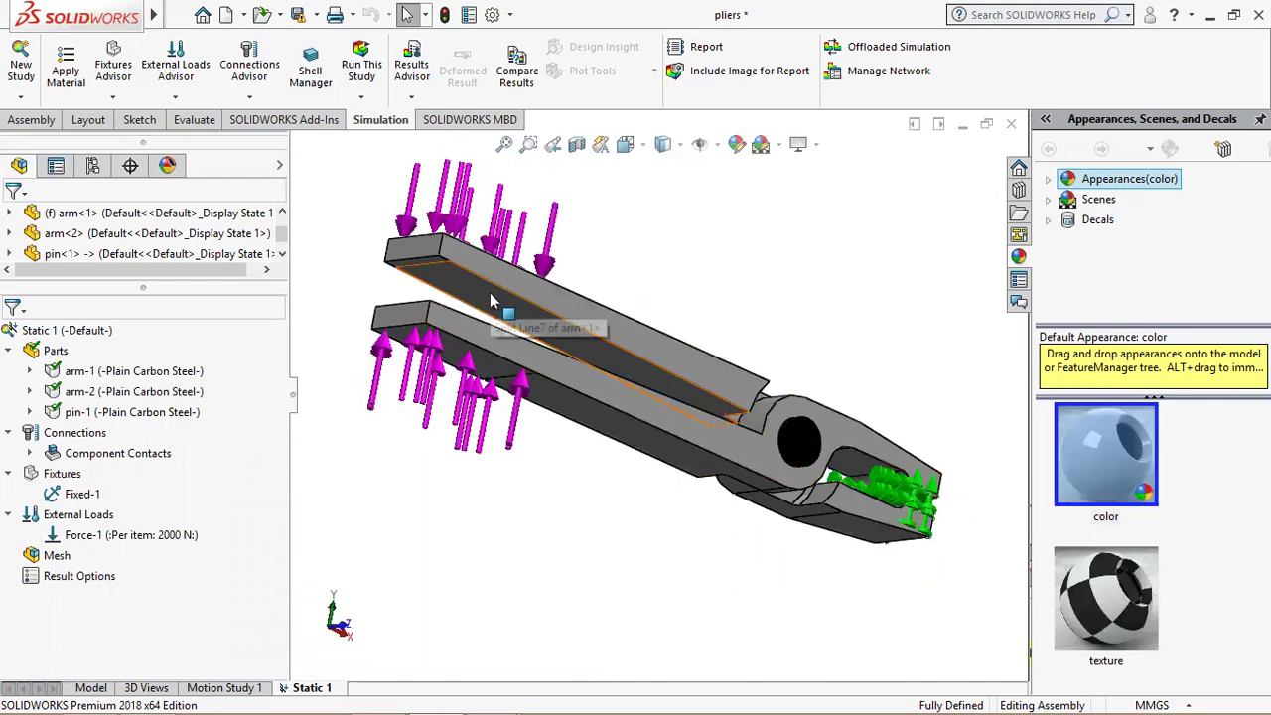
mouse_move(490, 330)
middle_mouse_down()
mouse_move(508, 471)
mouse_move(576, 368)
mouse_move(561, 339)
middle_mouse_up()
left_click(516, 492)
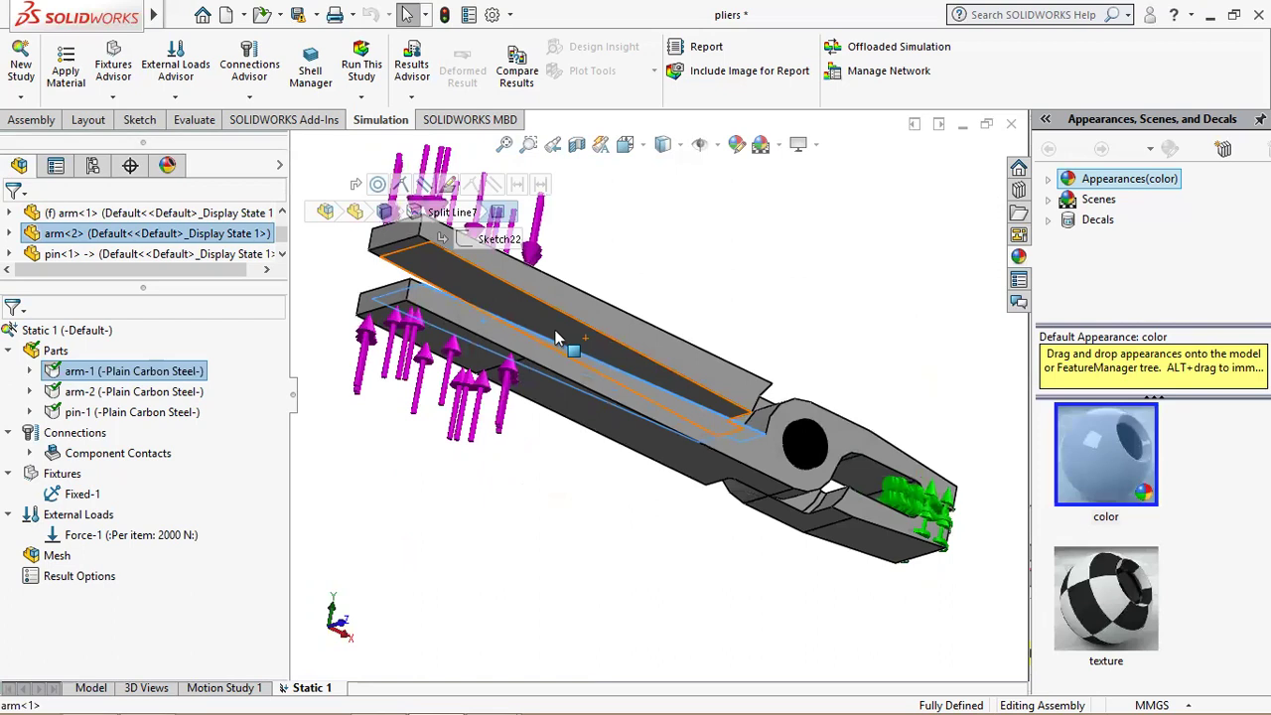
left_click(562, 338)
left_click(575, 249)
middle_click_drag(575, 249, 534, 363)
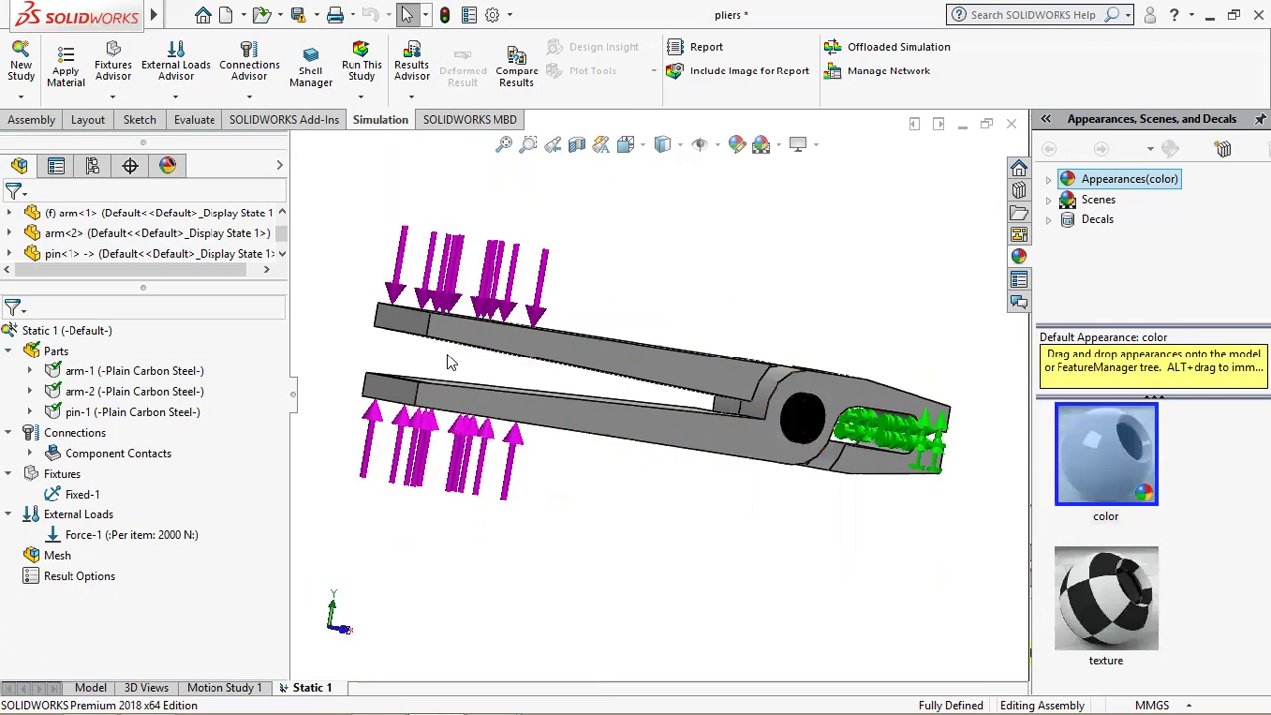
middle_click_drag(616, 258, 616, 290)
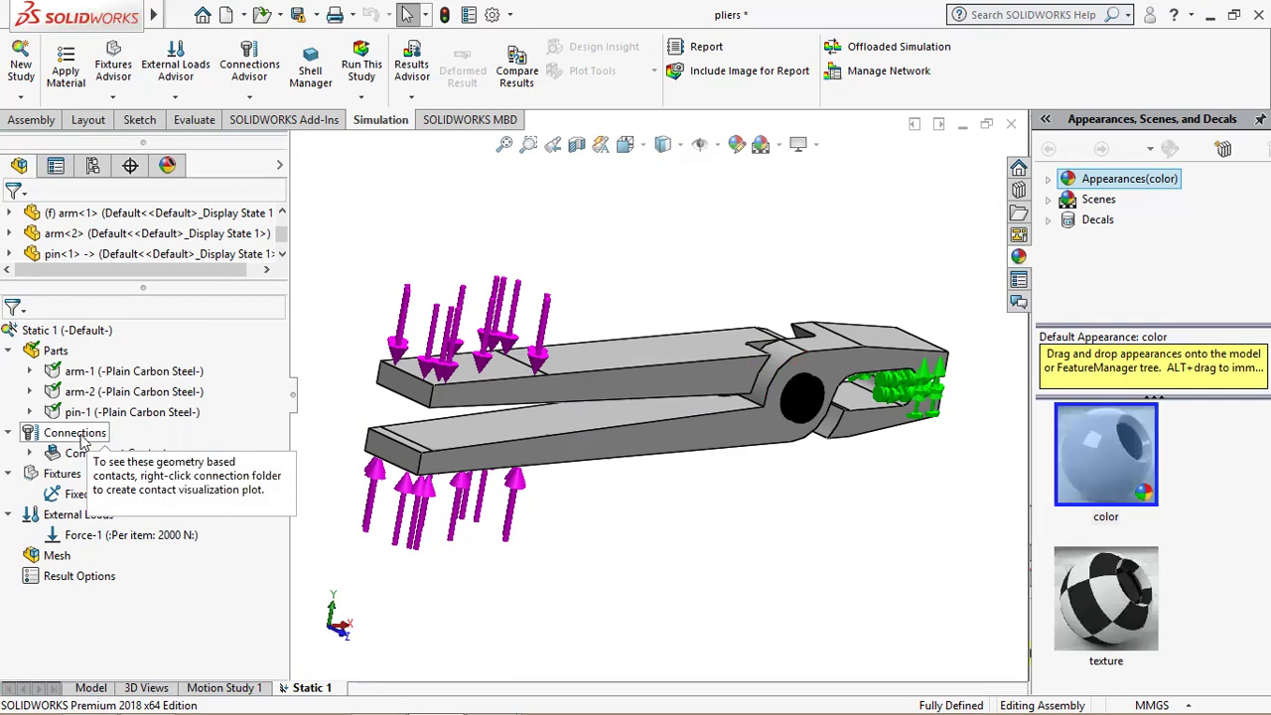
Step: Start a No Penetration contact set between the facing inner faces of arm-2 and arm-1
right_click(82, 437)
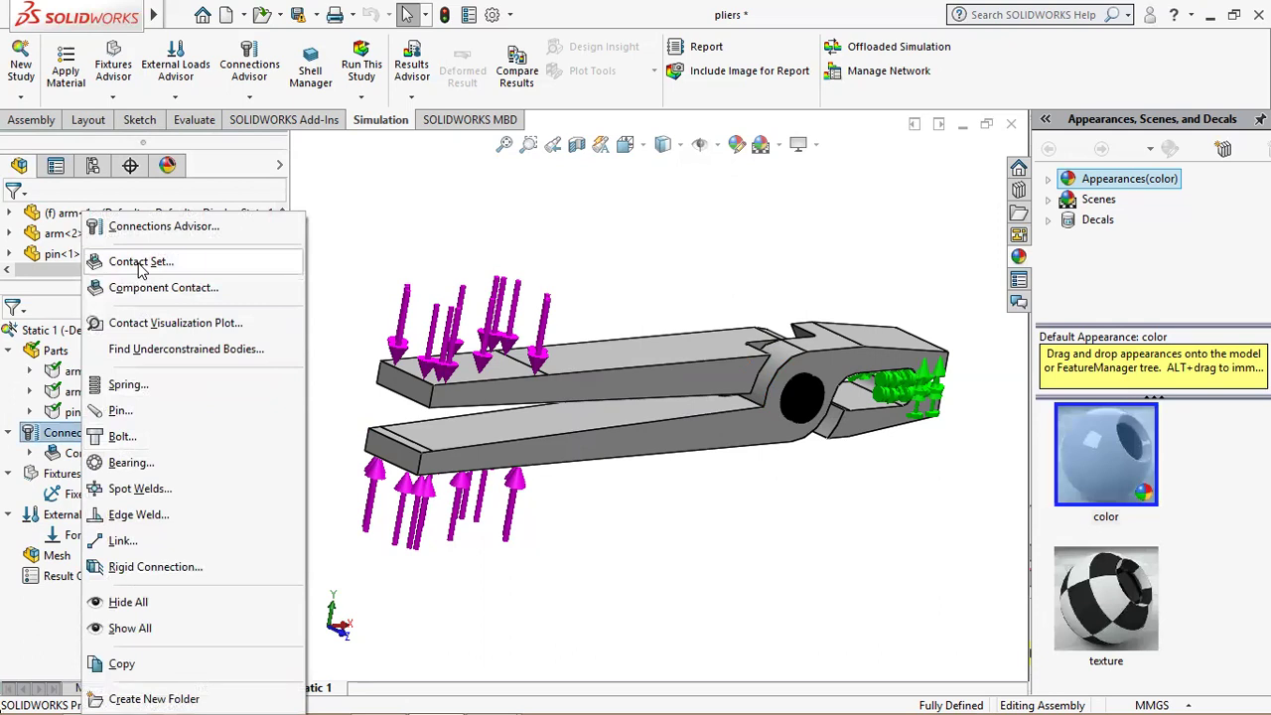
left_click(171, 266)
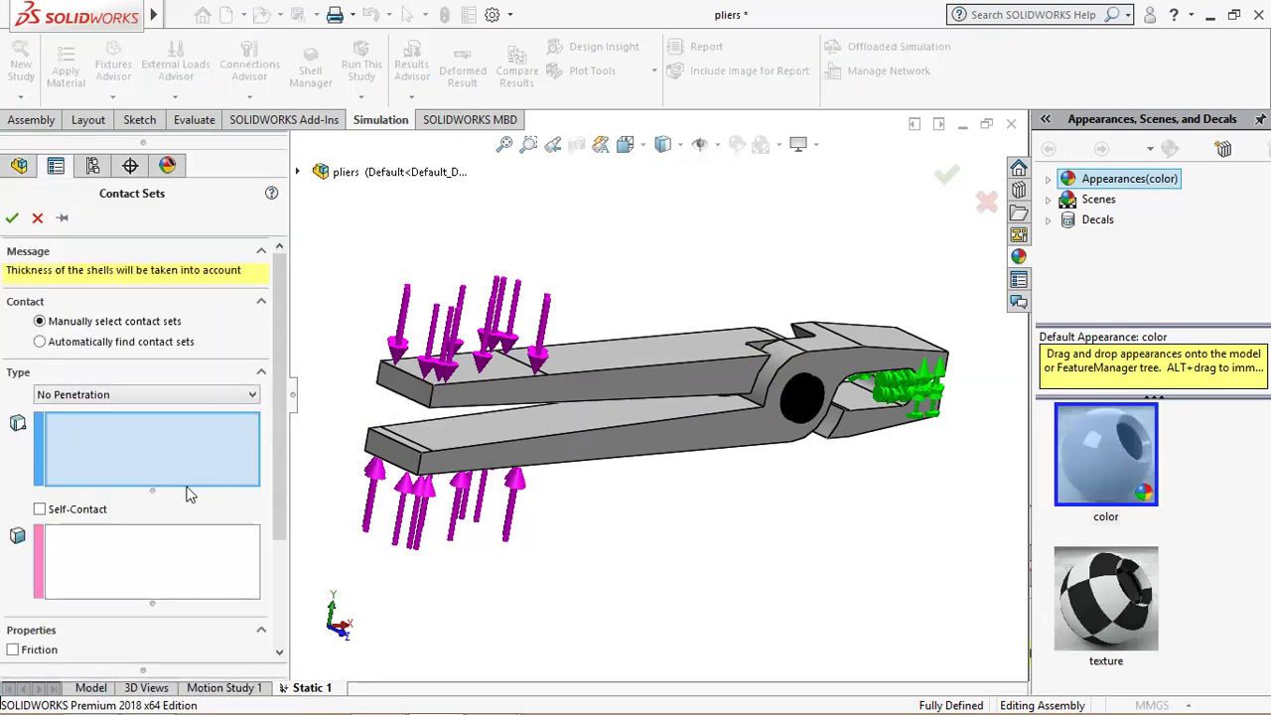
left_click(190, 395)
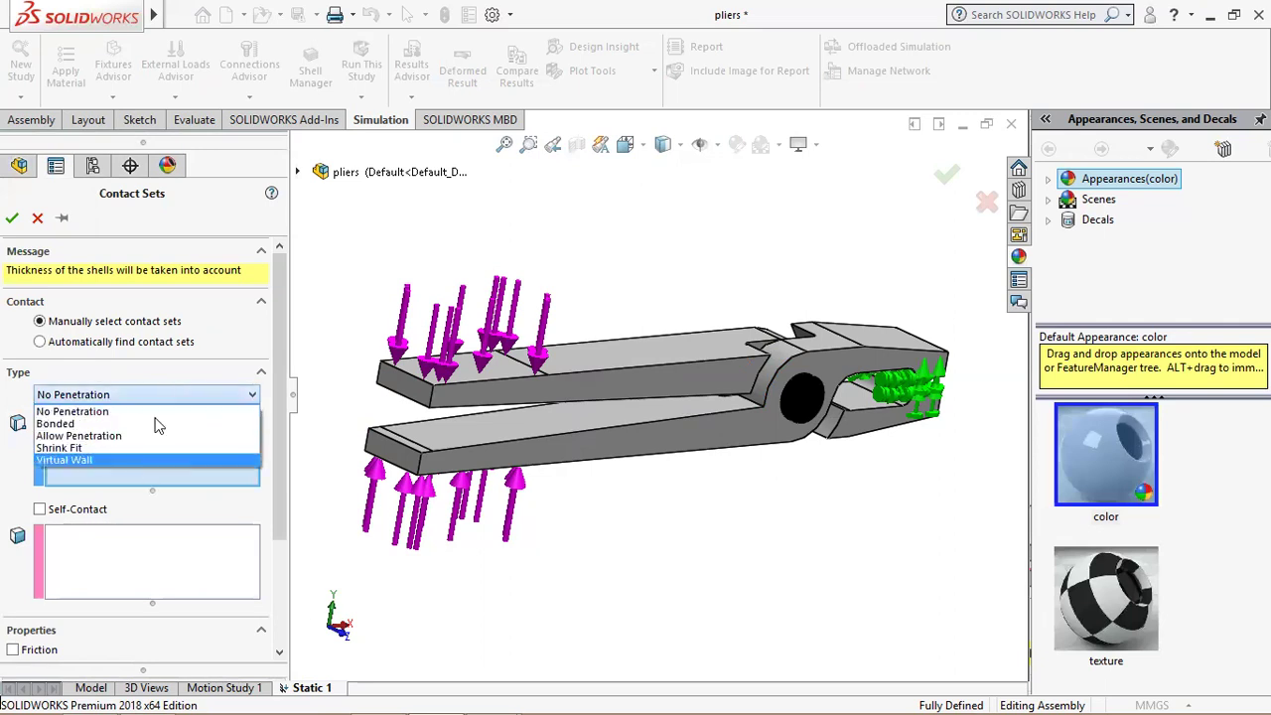
left_click(105, 413)
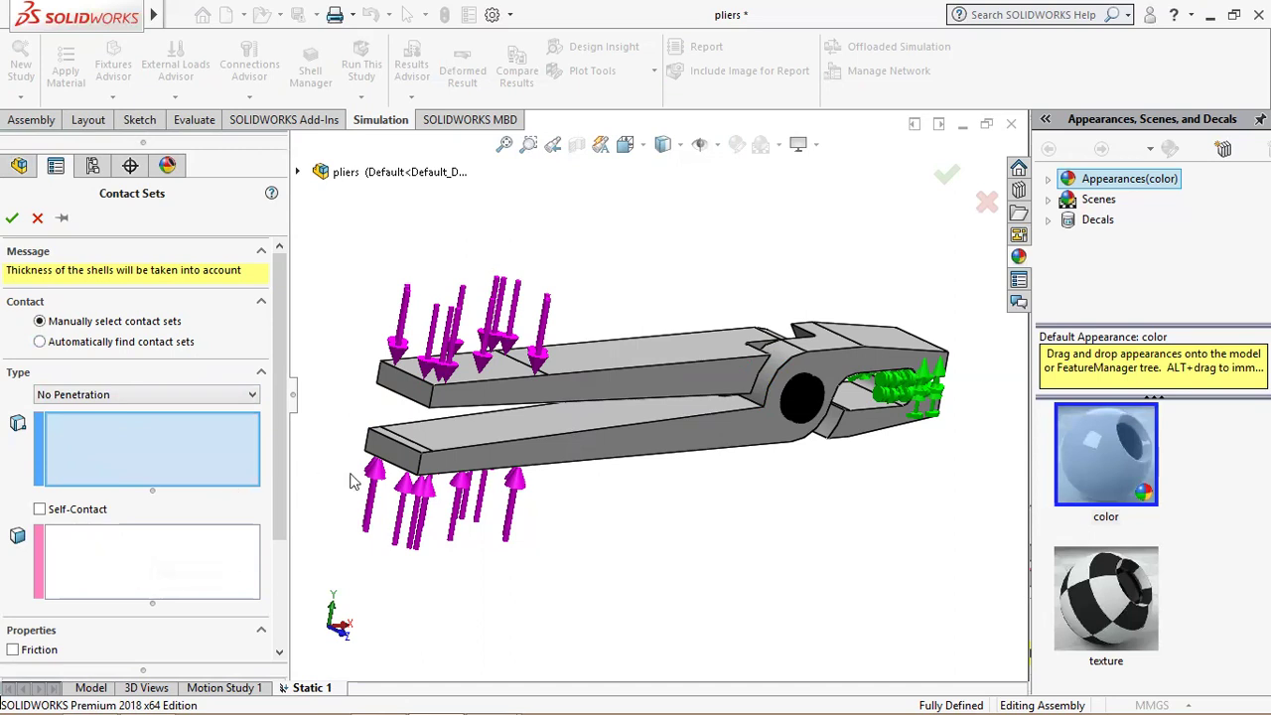
left_click(415, 445)
left_click(166, 559)
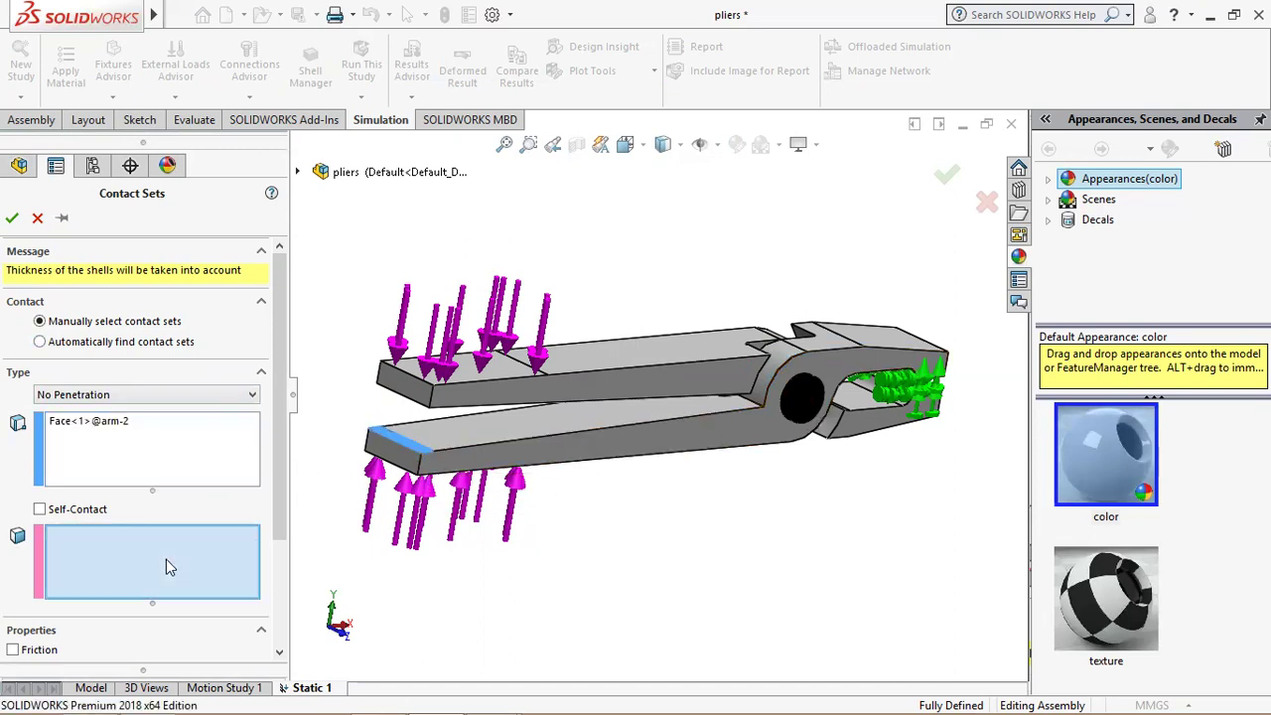
middle_click_drag(330, 332, 329, 203)
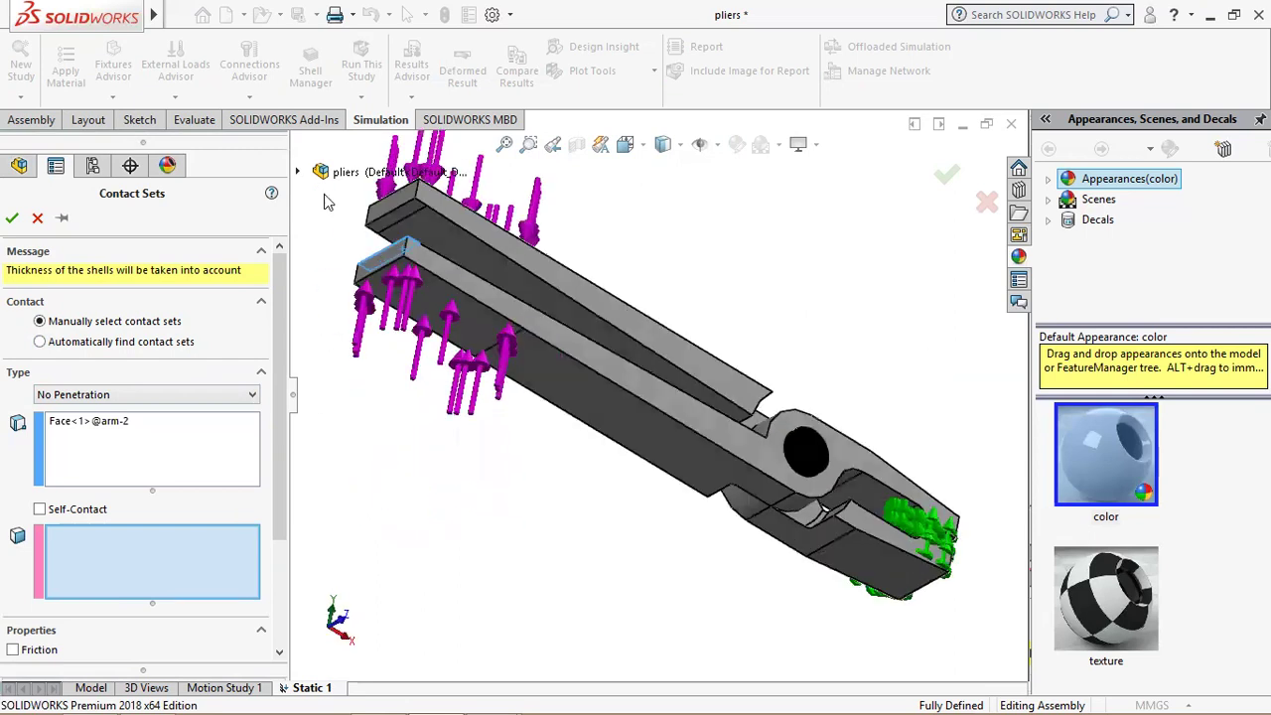
left_click(402, 212)
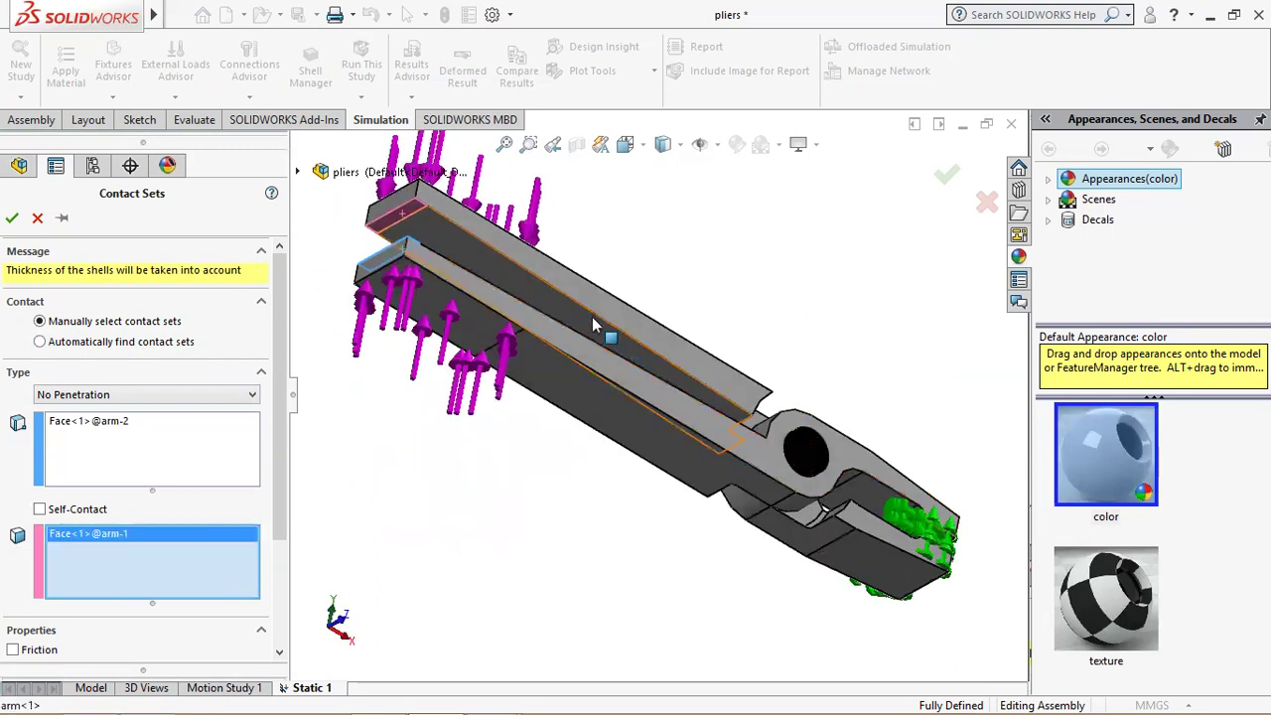
Step: Set the contact set's advanced formulation to surface to surface and confirm it
mouse_move(596, 323)
middle_mouse_down()
mouse_move(724, 334)
mouse_move(705, 427)
mouse_move(662, 477)
middle_mouse_up()
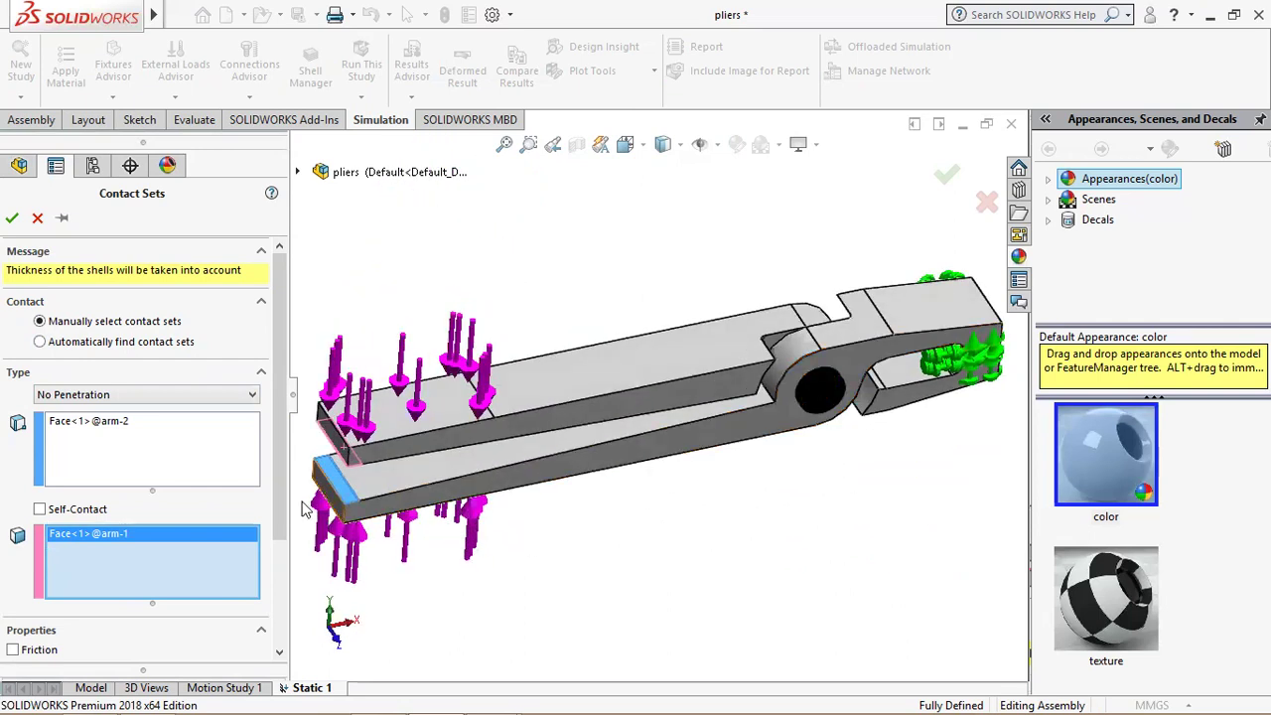
left_click_drag(285, 498, 289, 592)
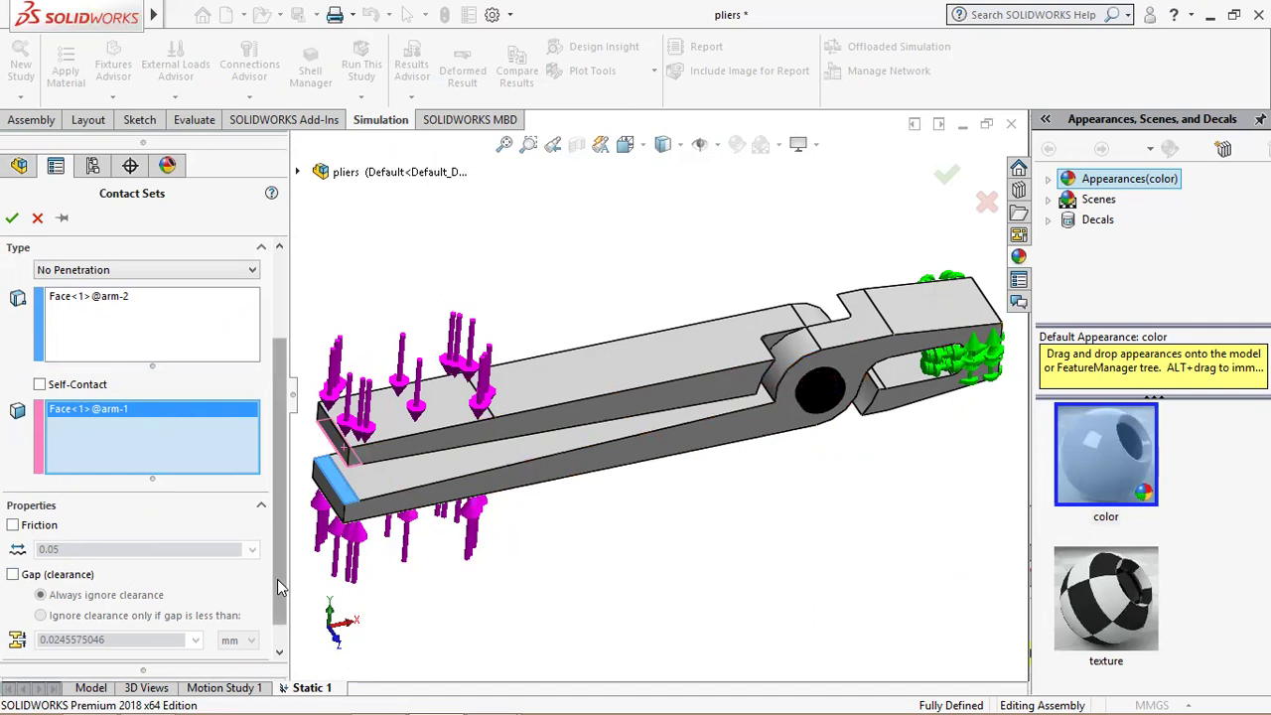
left_click_drag(279, 606, 277, 437)
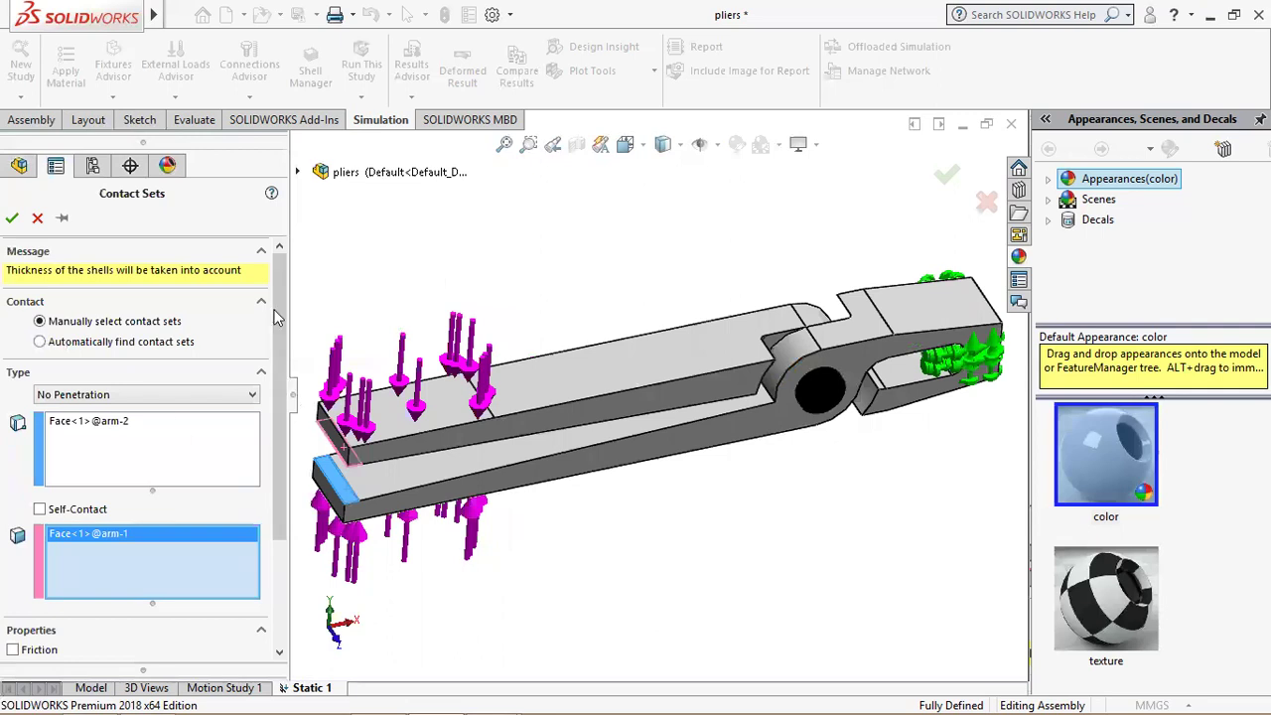
left_click_drag(277, 454, 266, 566)
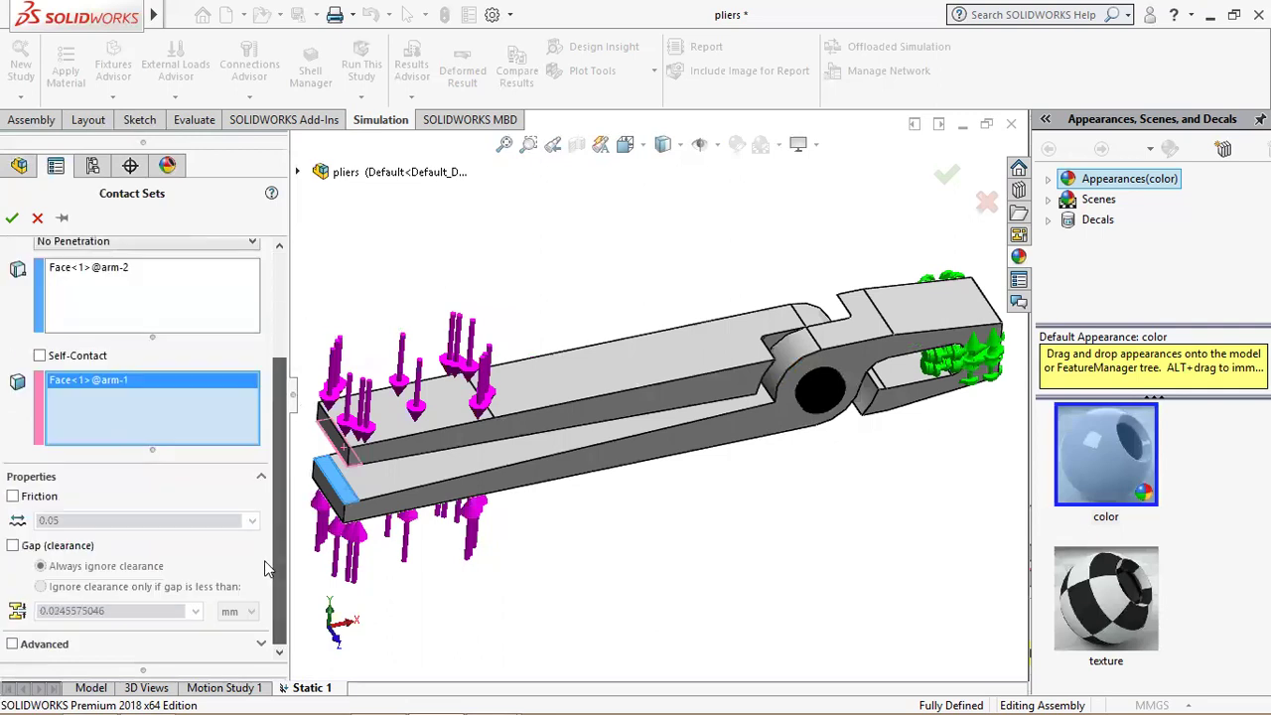
left_click(261, 643)
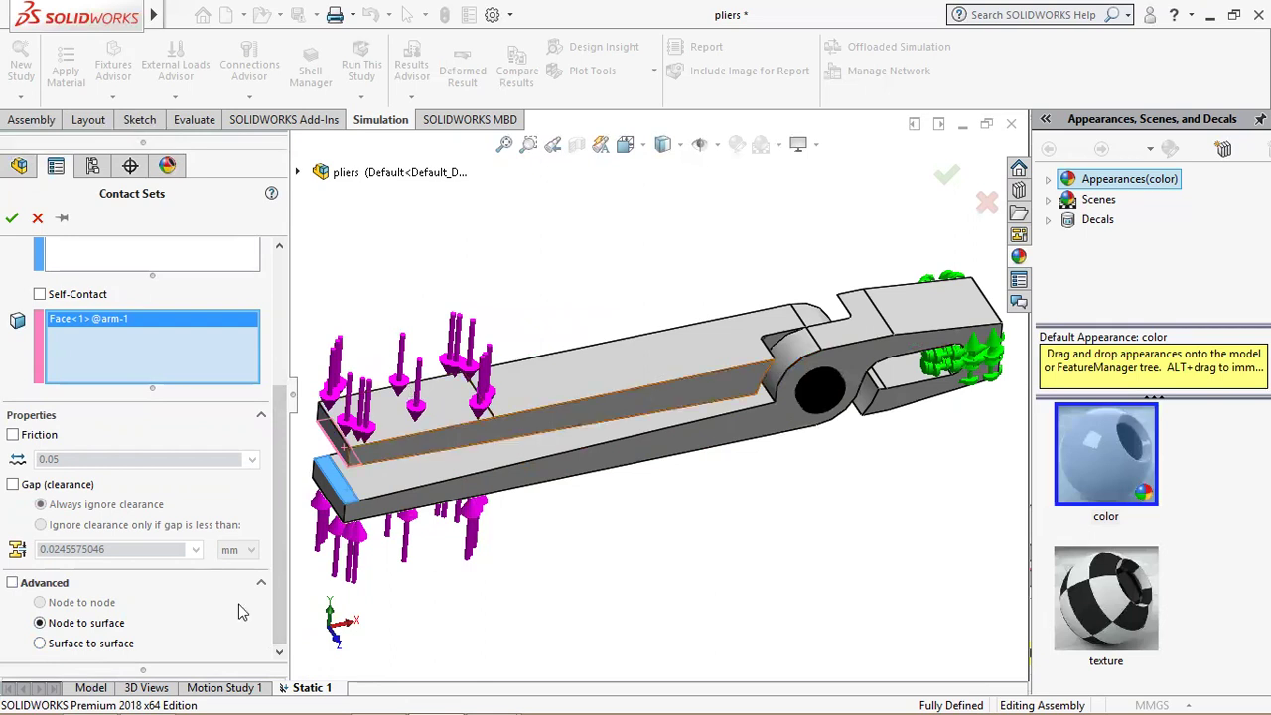
left_click(40, 643)
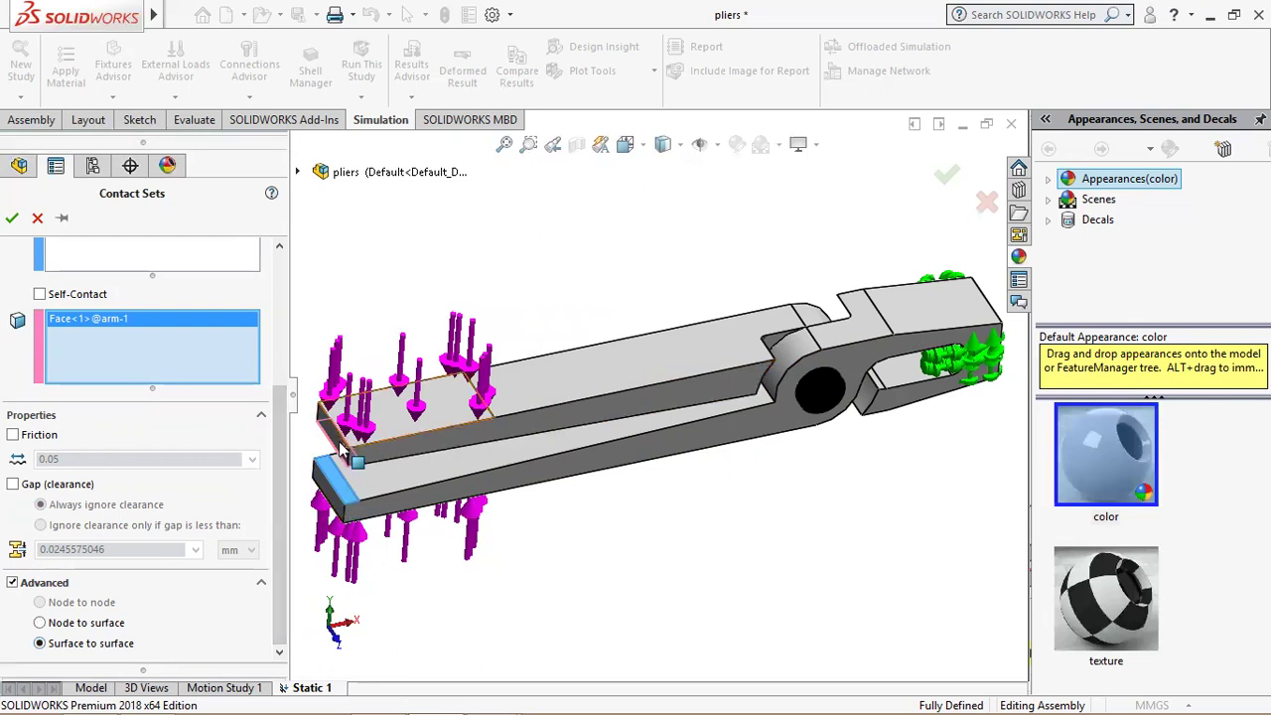
left_click(11, 219)
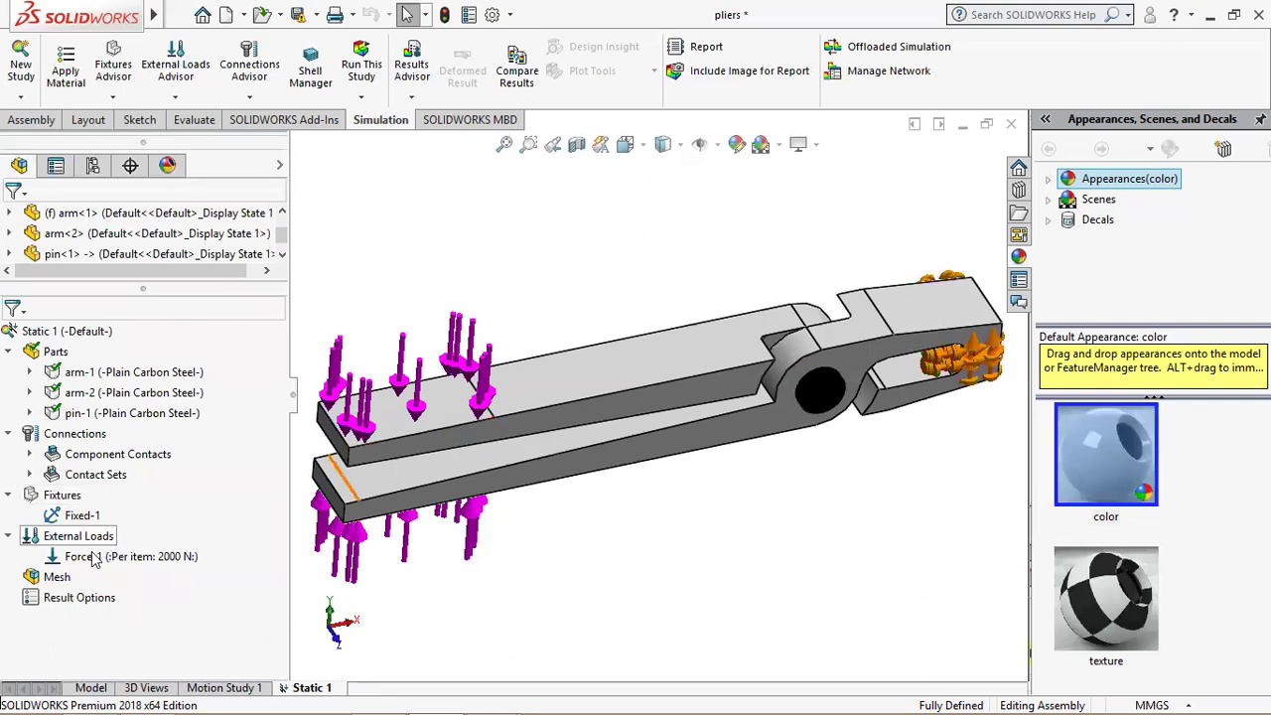
Step: Generate a coarse solid mesh of the pliers and view it isometrically
right_click(60, 577)
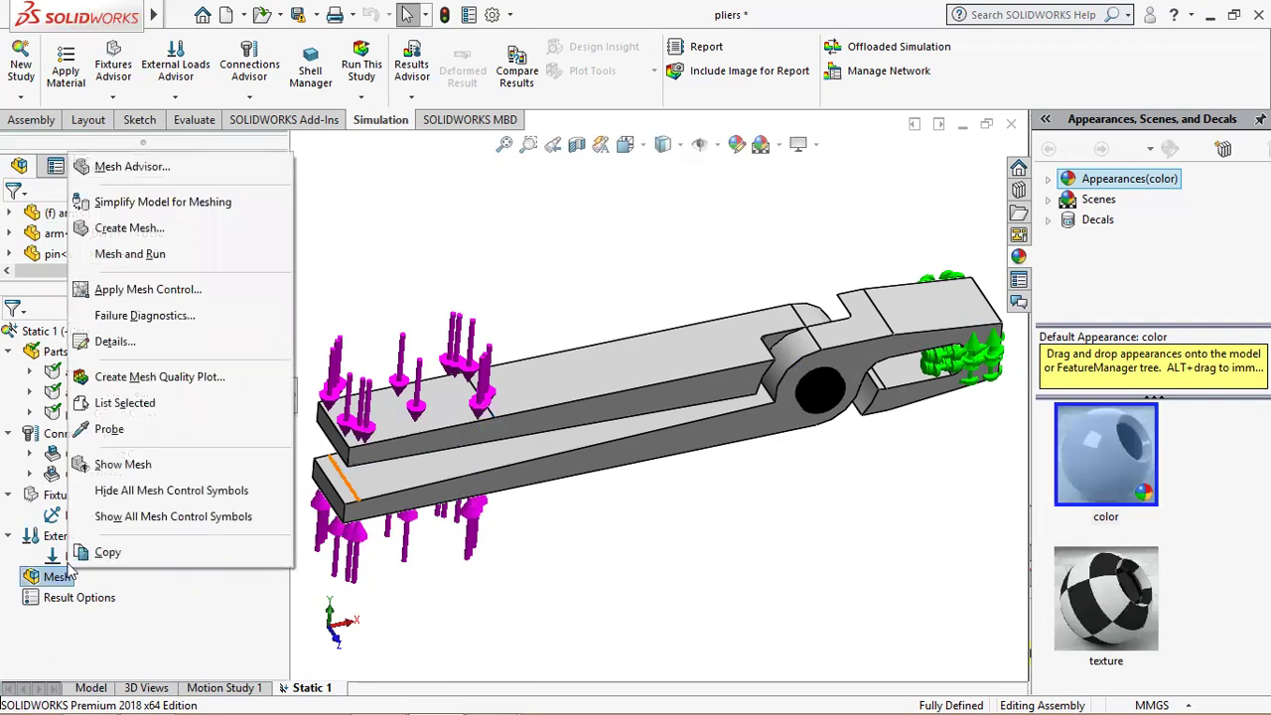
left_click(185, 226)
left_click_drag(157, 276, 71, 286)
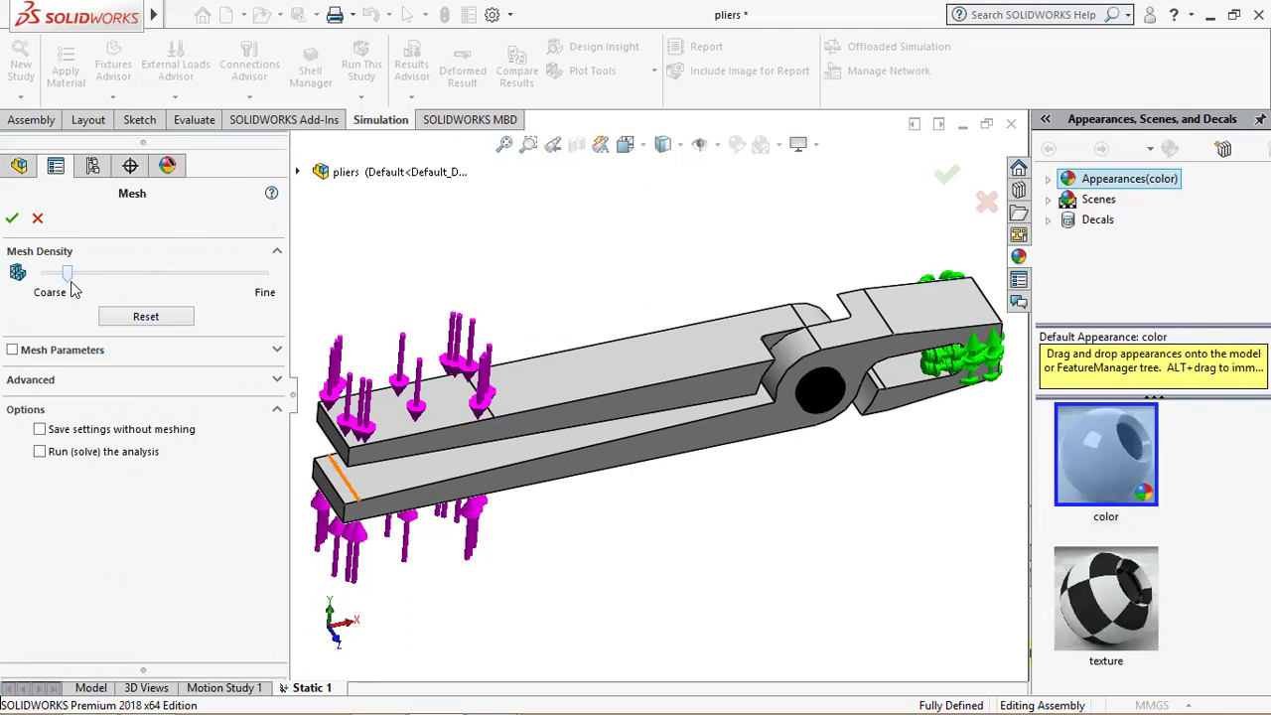
left_click(12, 219)
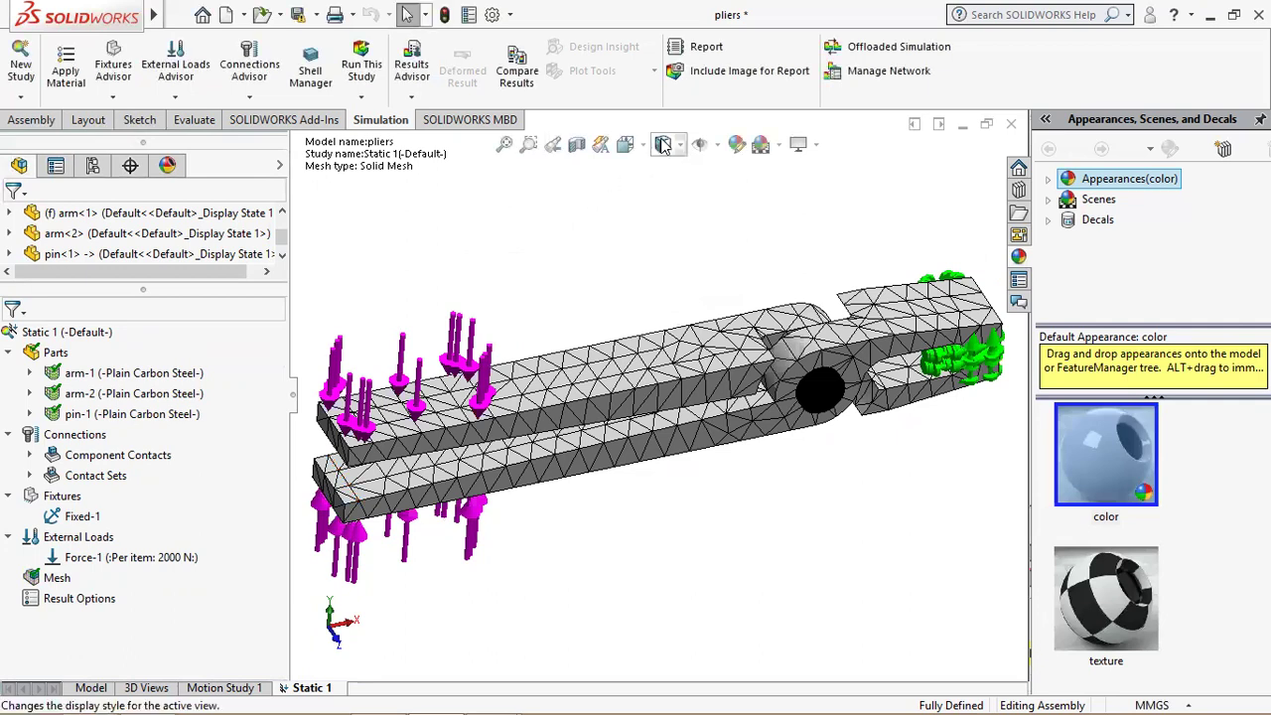
left_click(625, 144)
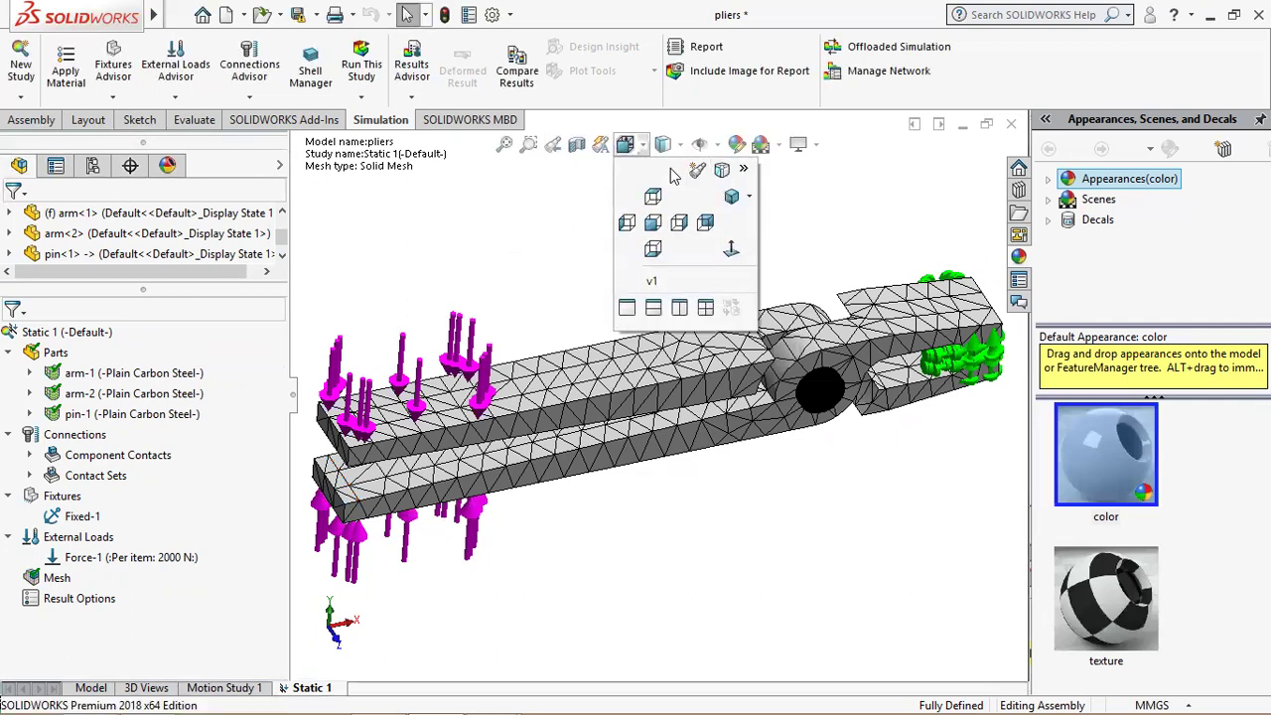
left_click(731, 196)
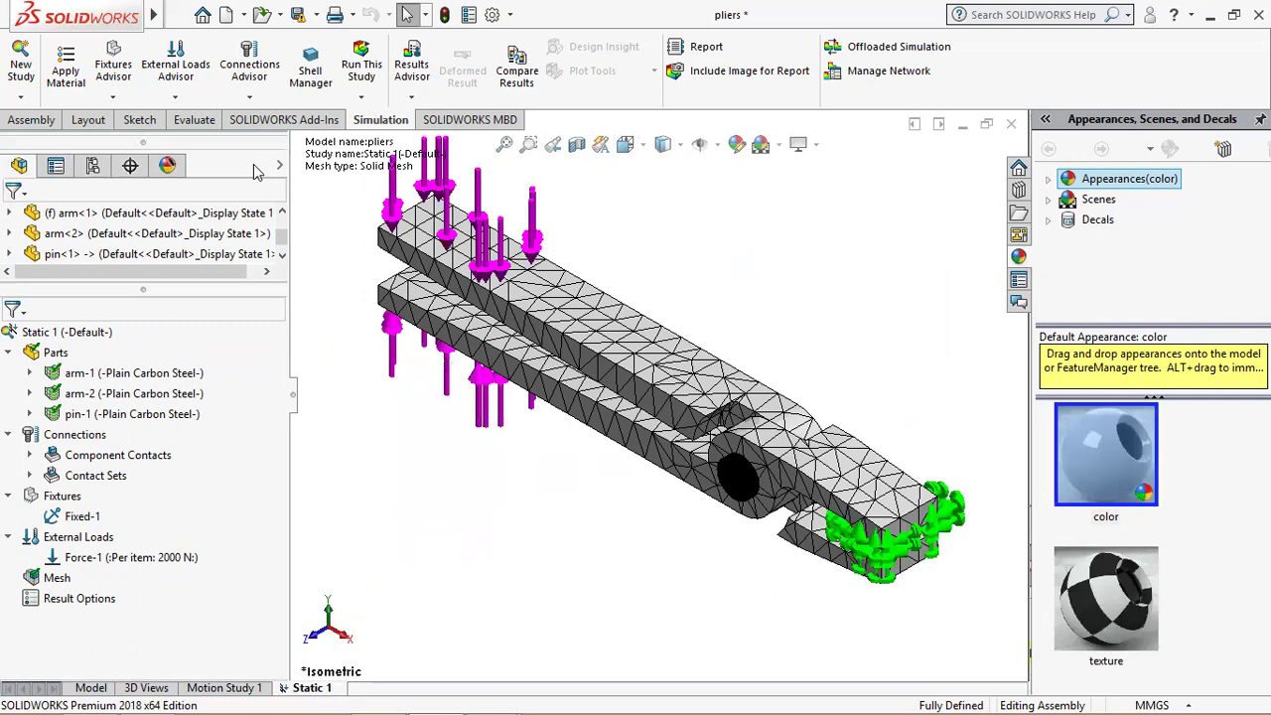
Step: Run Static 1 to get the von Mises stress plot peaking at 1,232.593 MPa
left_click(364, 72)
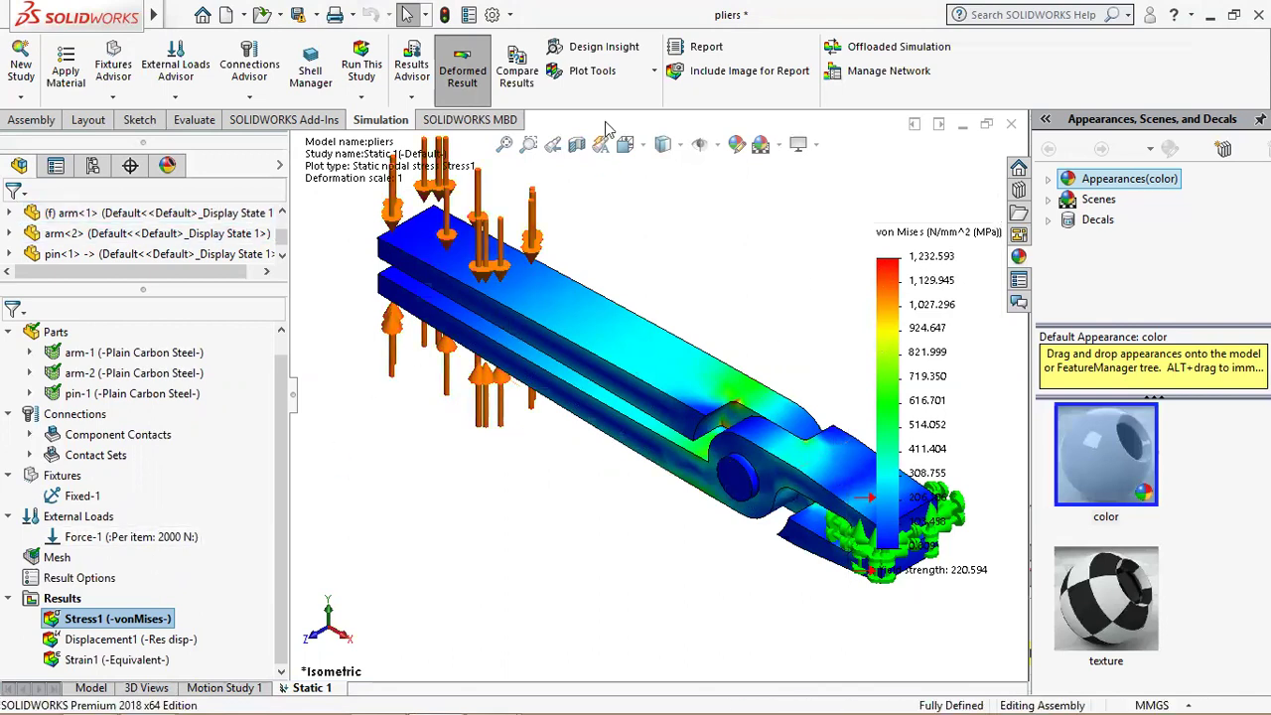
left_click(628, 74)
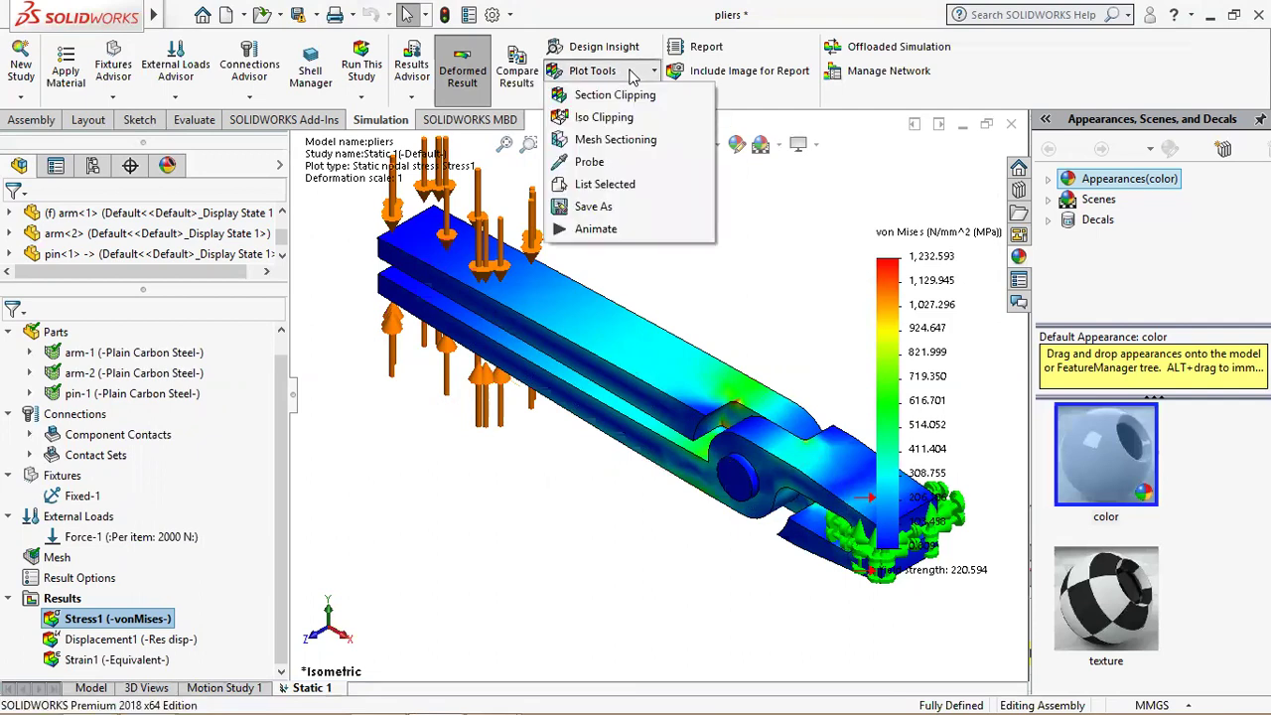
left_click(597, 235)
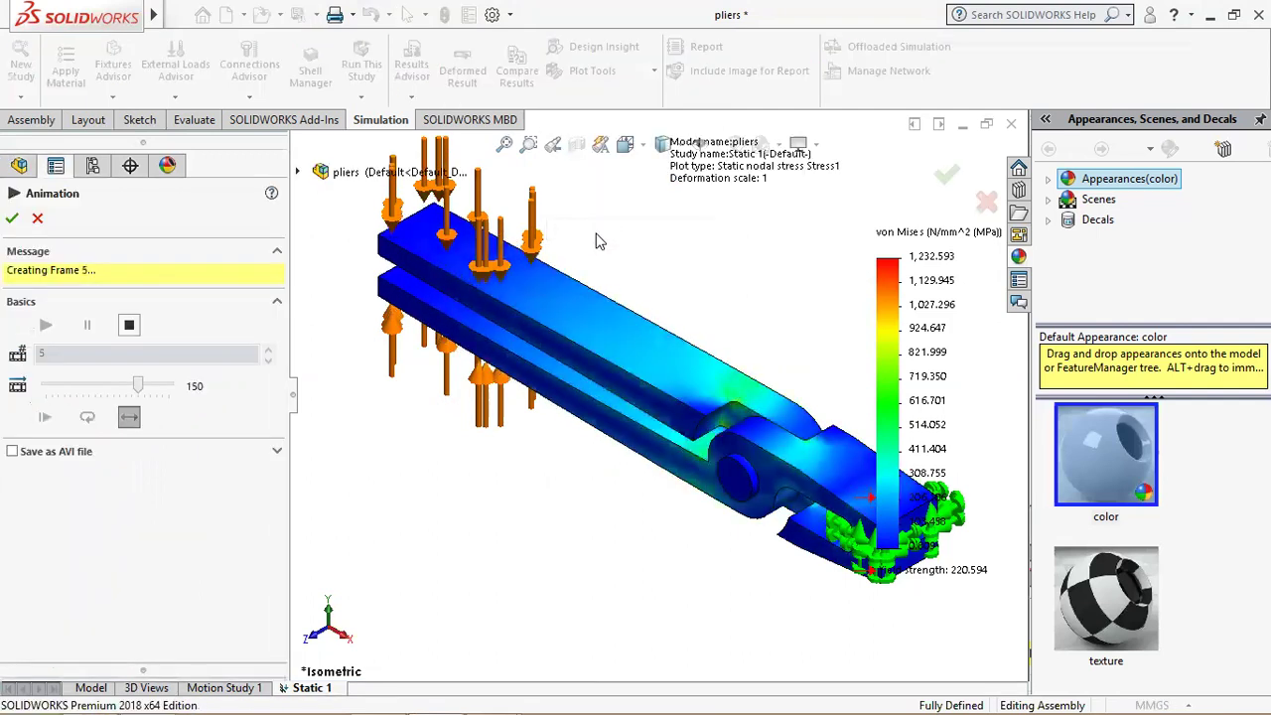
left_click(627, 145)
left_click(660, 229)
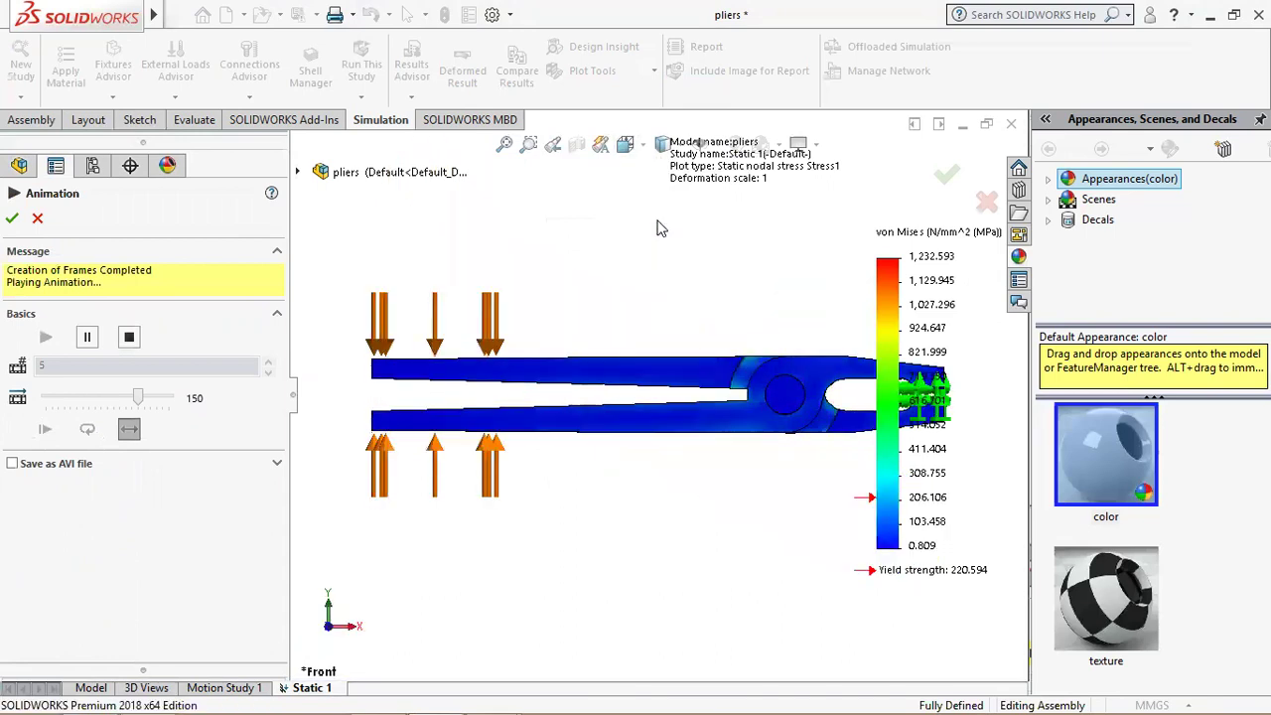
left_click(626, 146)
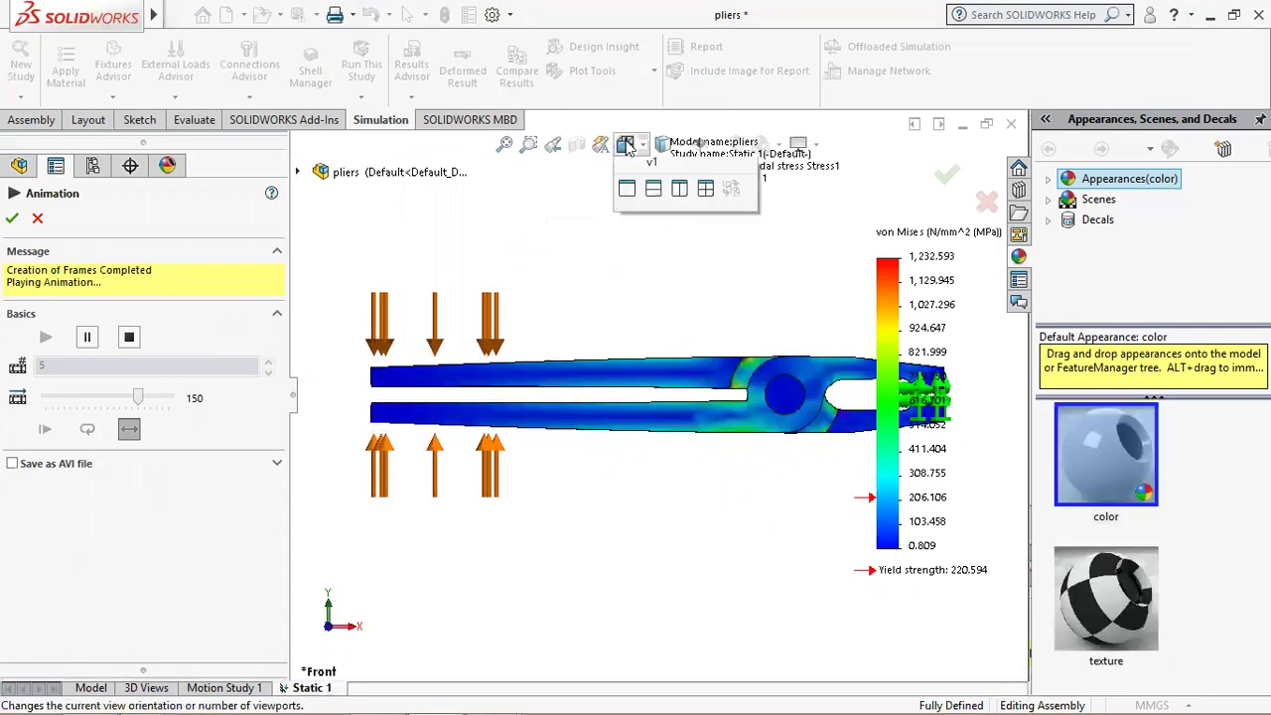
left_click(627, 146)
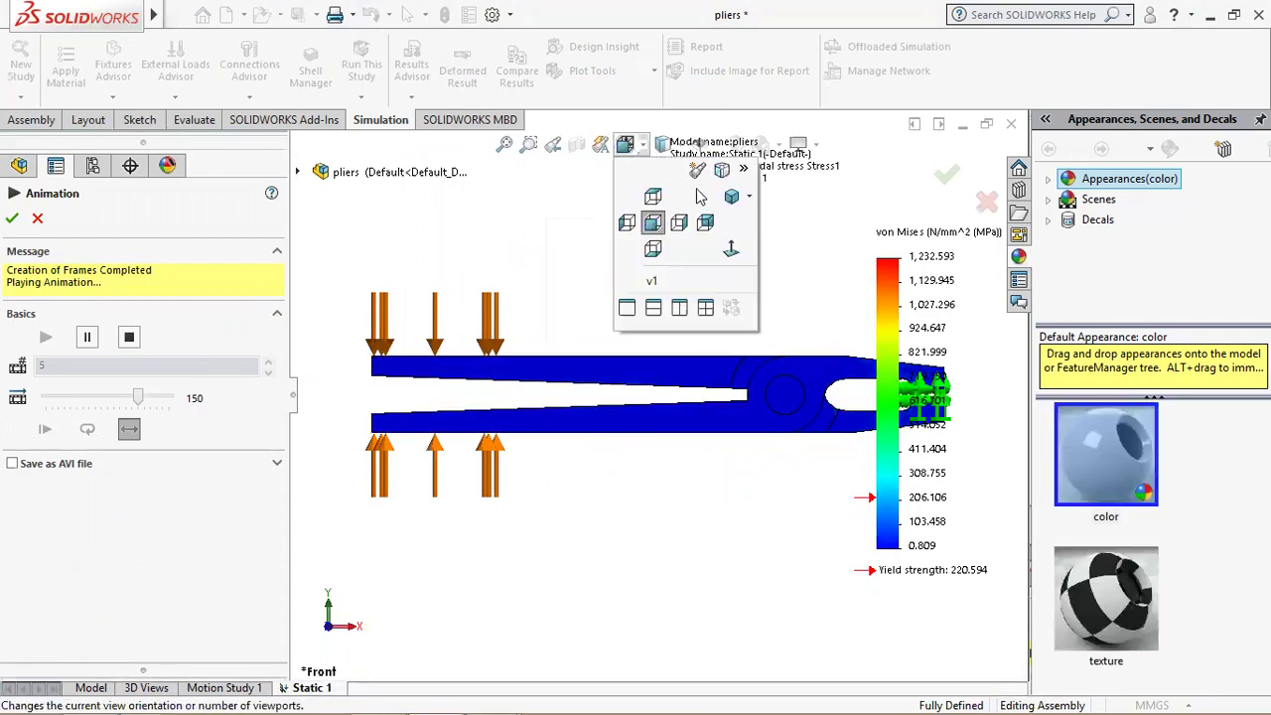
left_click(734, 199)
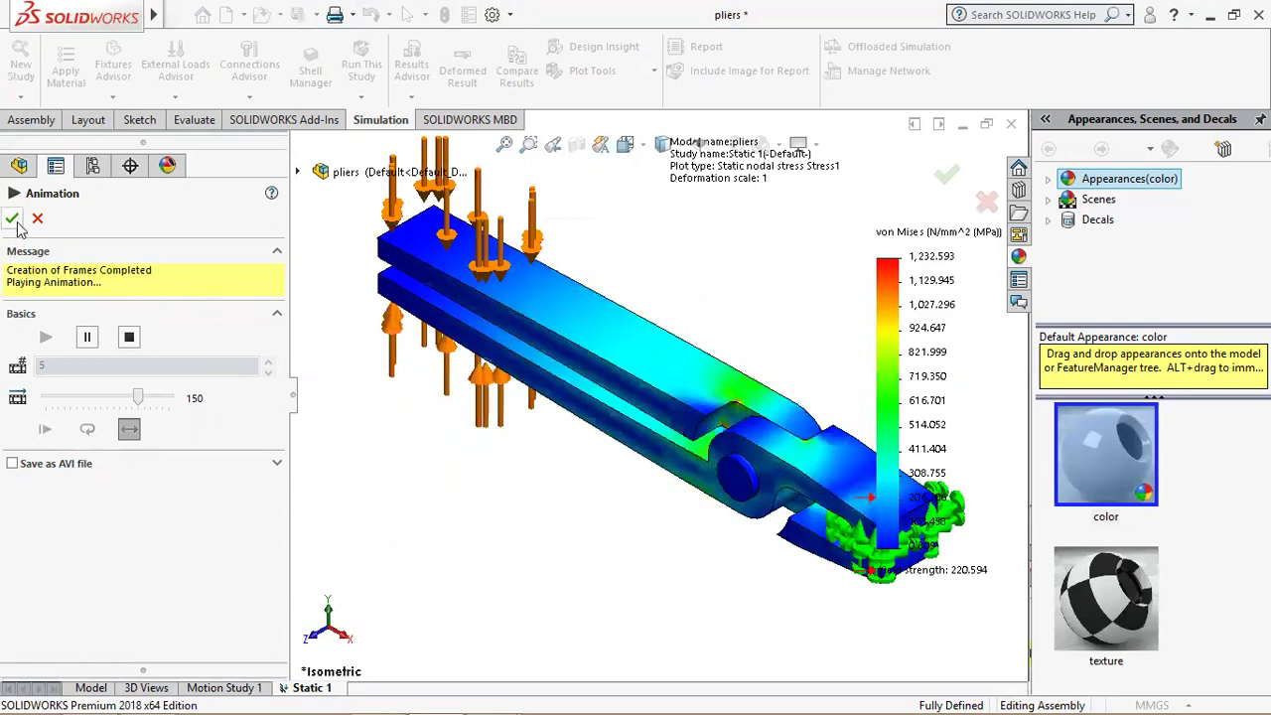
left_click(12, 217)
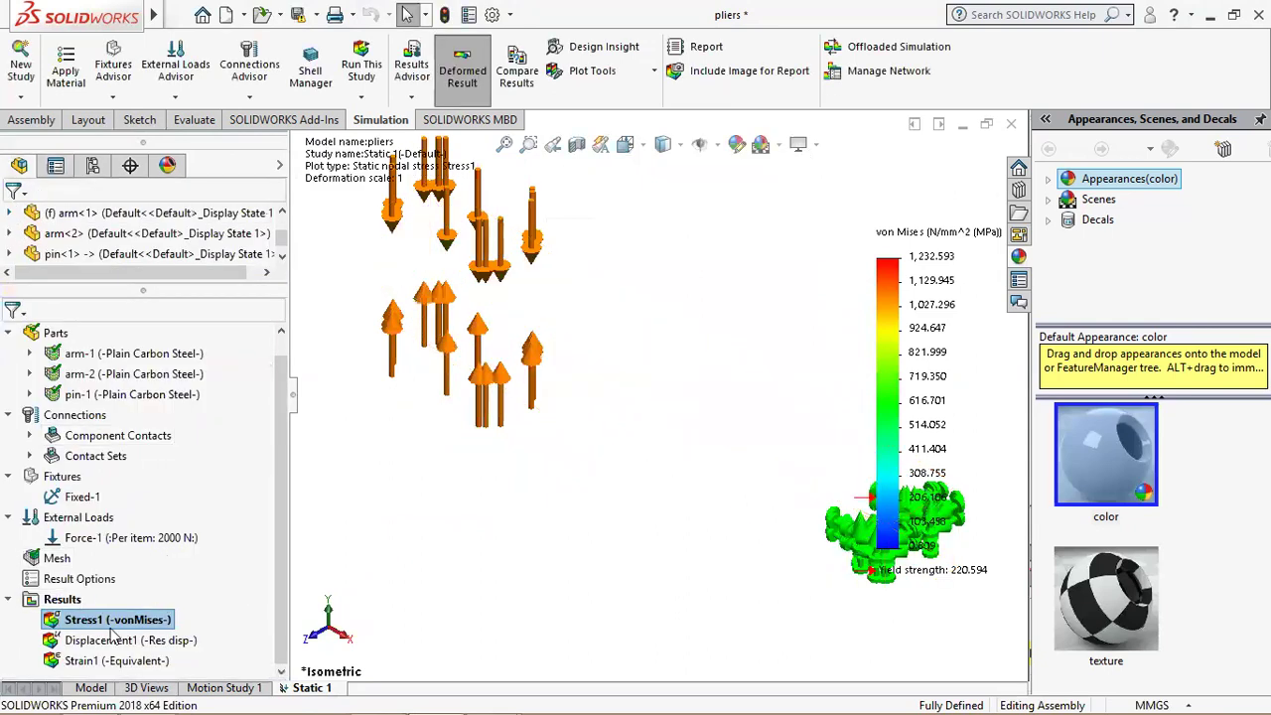
Step: View the Displacement1 plot (4.415 mm max), then lower Force-1 from 2000 N to 200 N
double_click(110, 641)
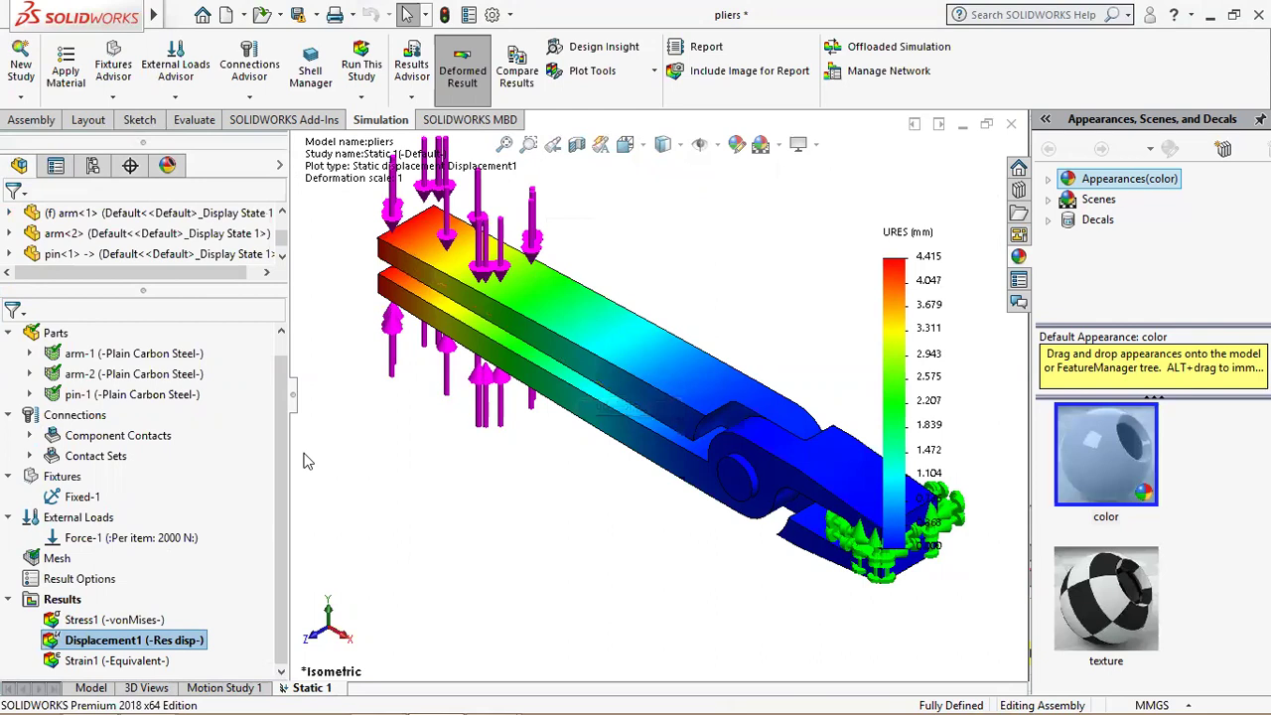
left_click(142, 538)
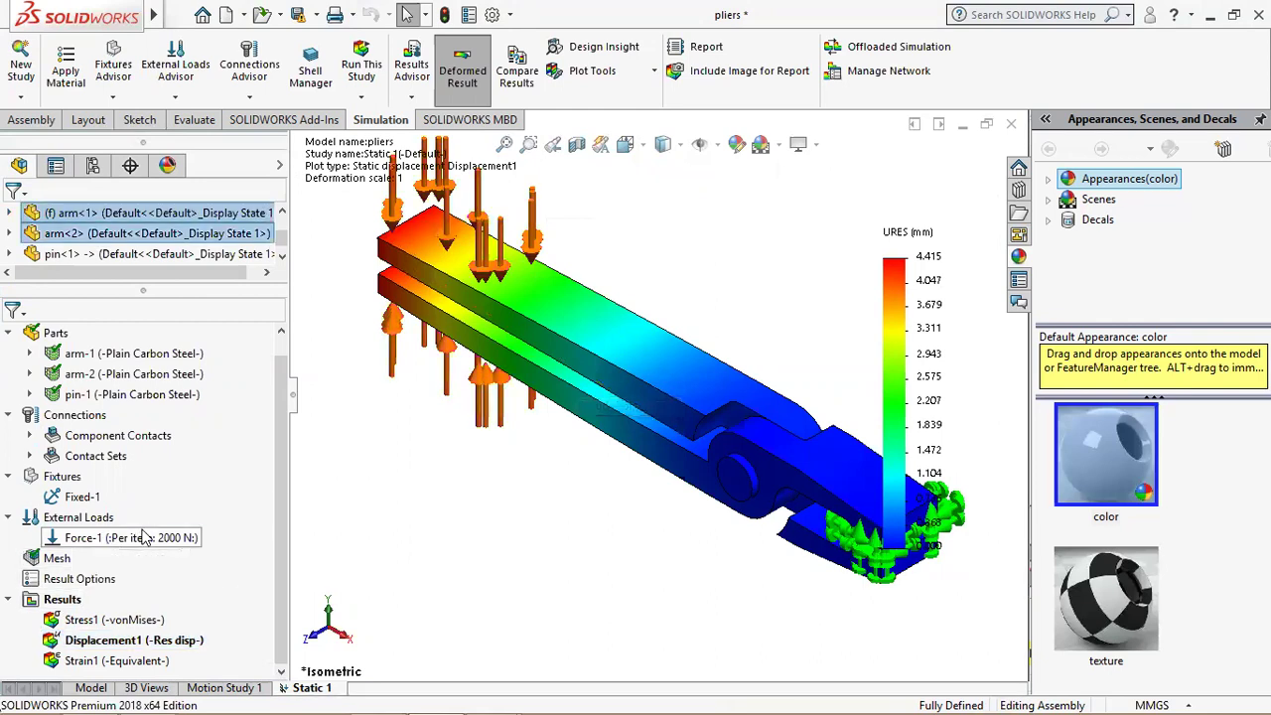
double_click(142, 537)
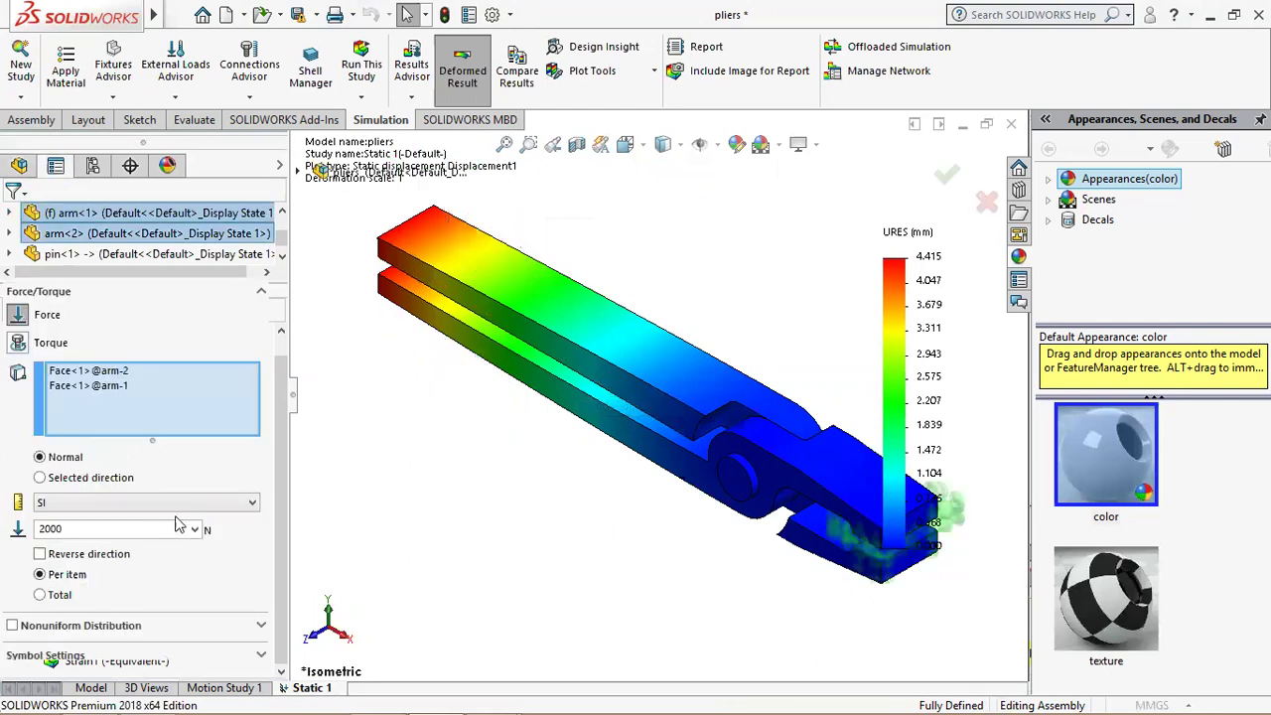
double_click(90, 532)
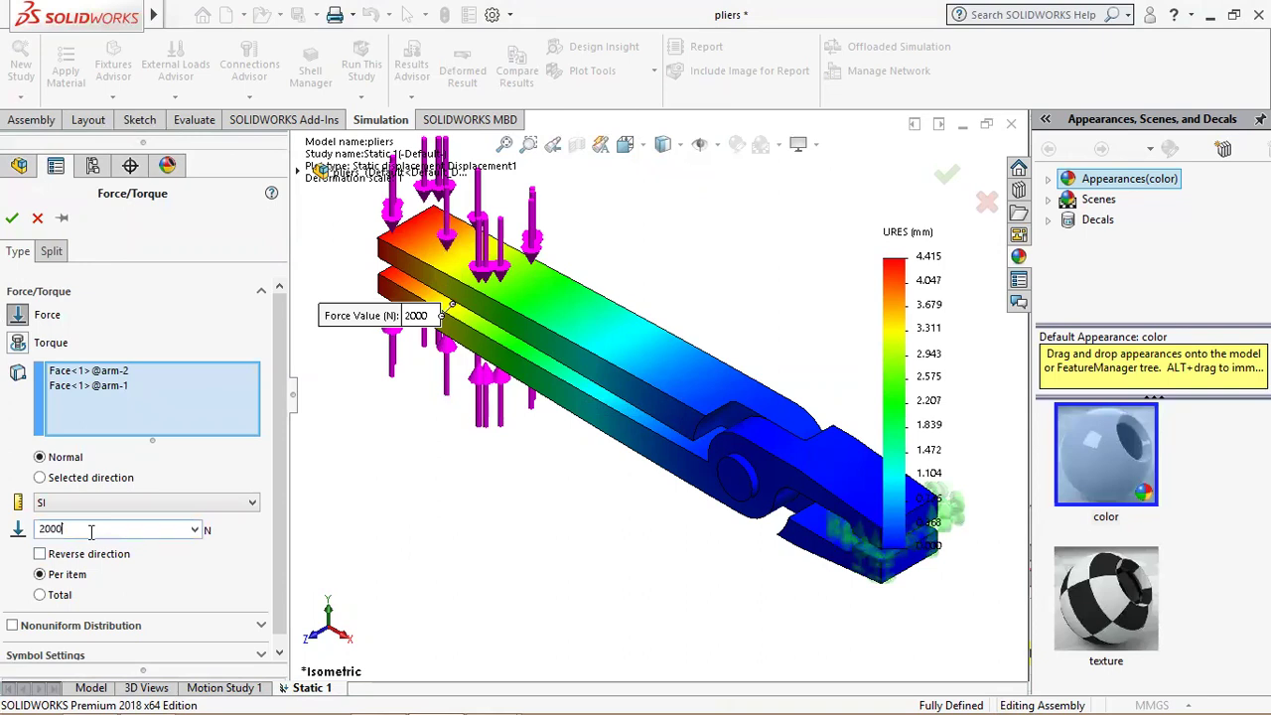
left_click(10, 219)
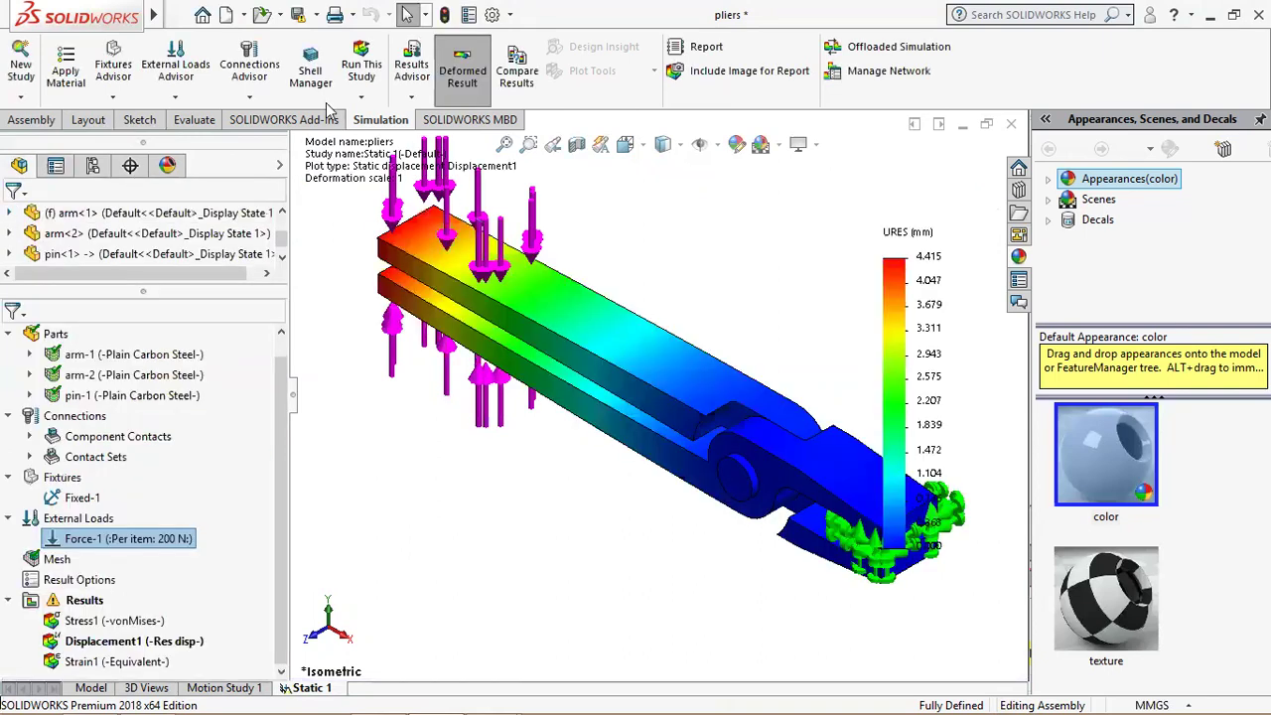
Step: Re-solve at 200 N and show Displacement1, now peaking at 0.441 mm
left_click(362, 70)
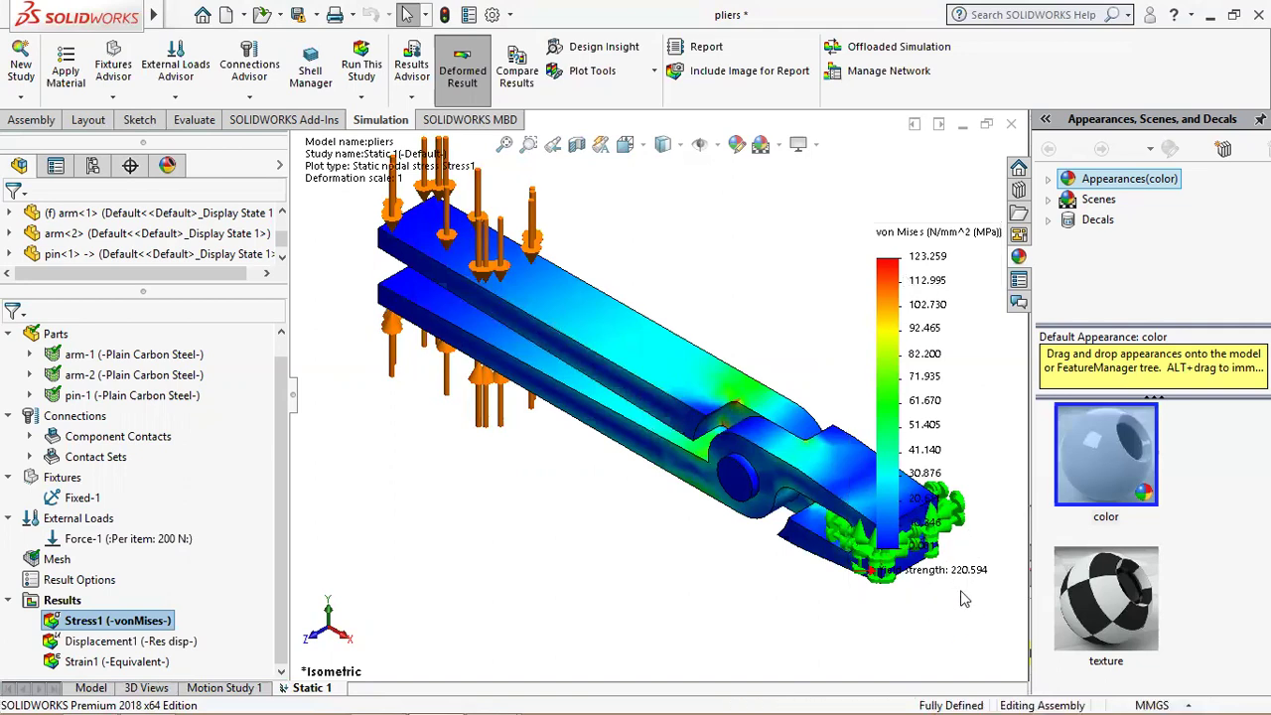
left_click(109, 641)
double_click(109, 640)
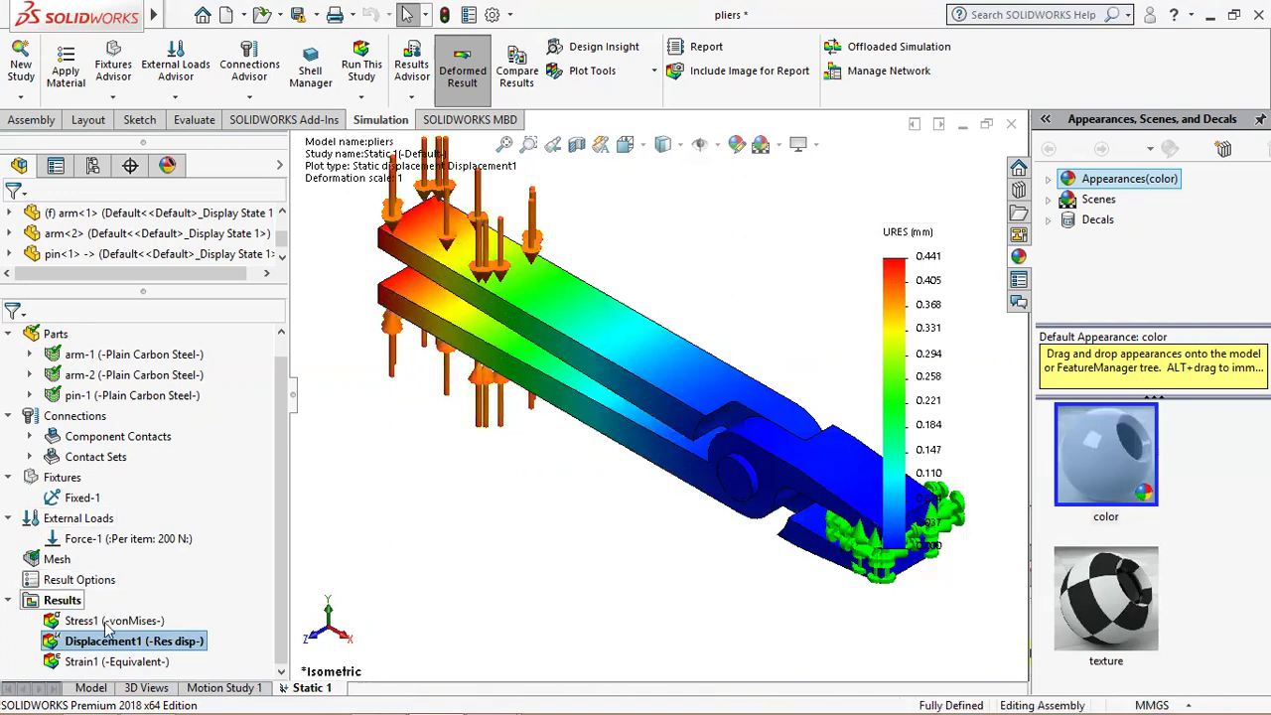
Step: Create a Factor of Safety plot using Max von Mises Stress, showing minimum FOS 1.8
right_click(60, 602)
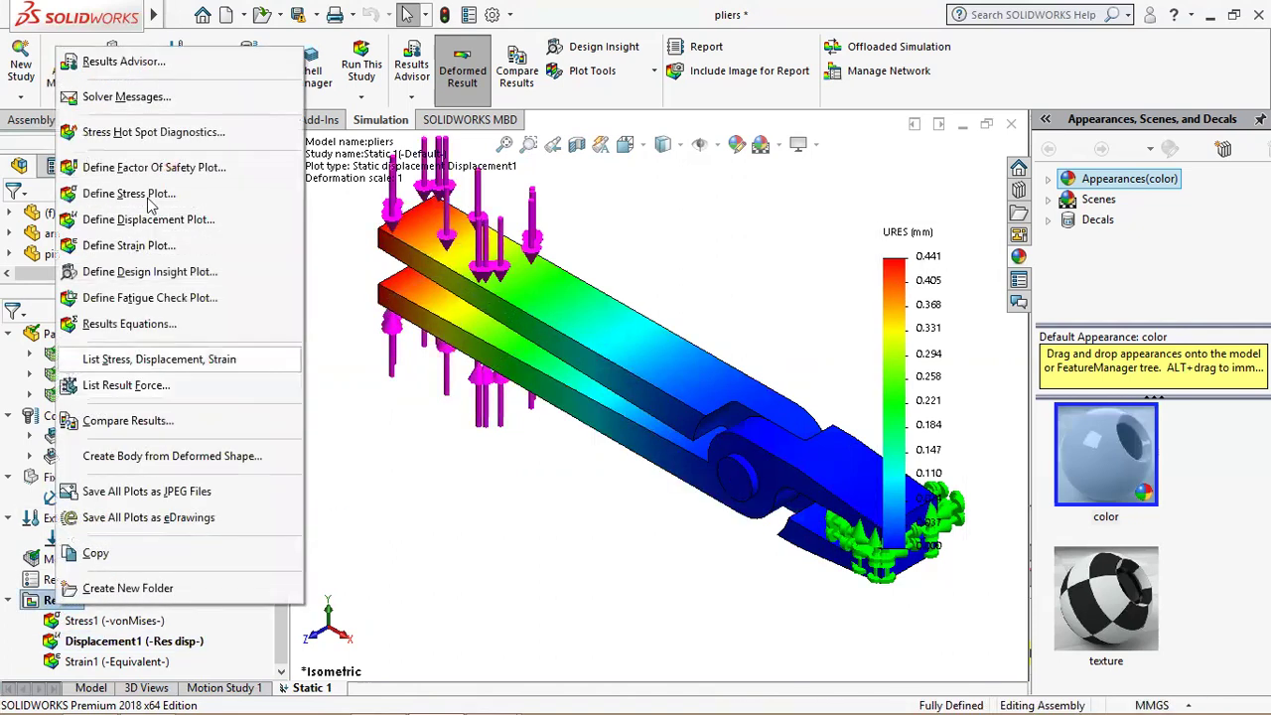
left_click(162, 171)
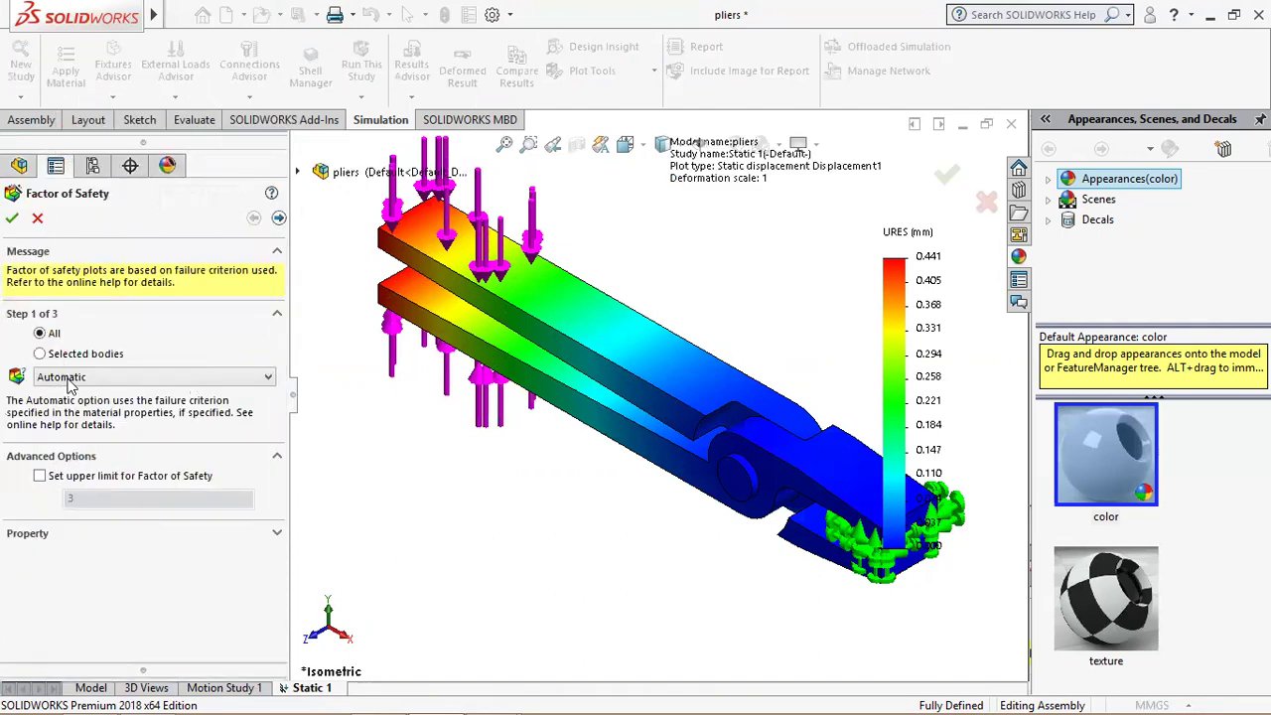
left_click(67, 377)
left_click(69, 389)
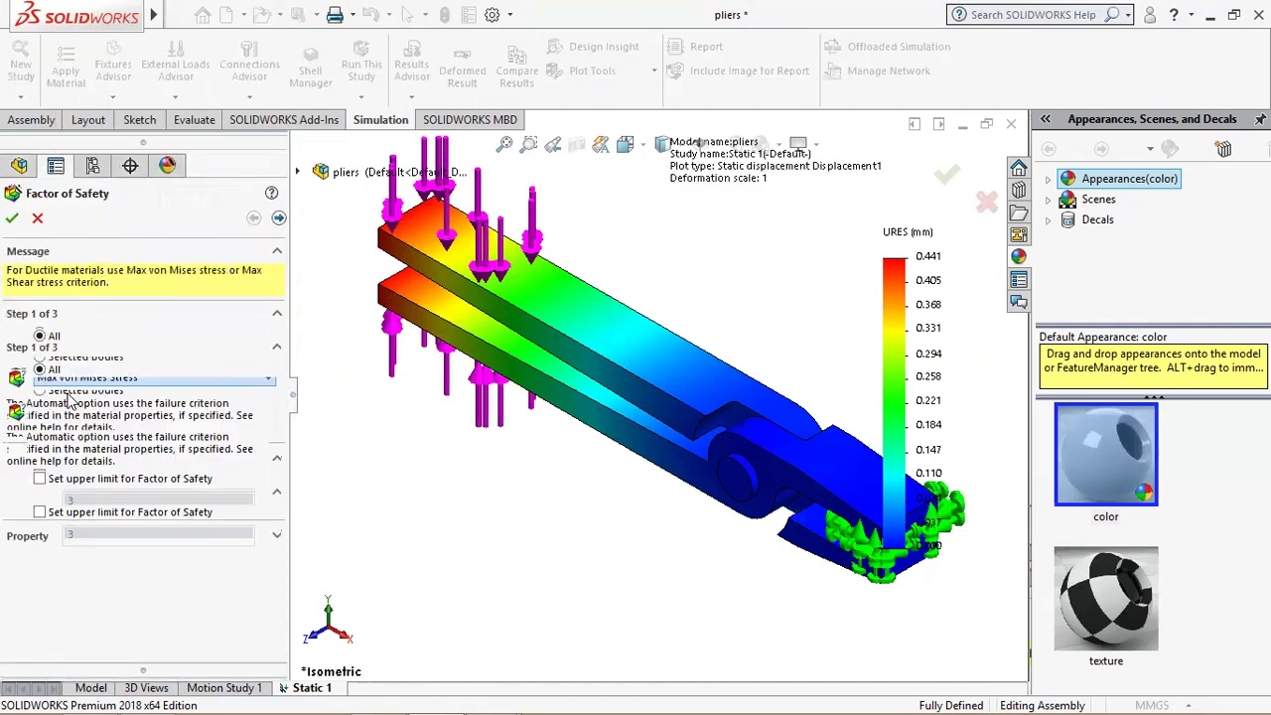
left_click(12, 217)
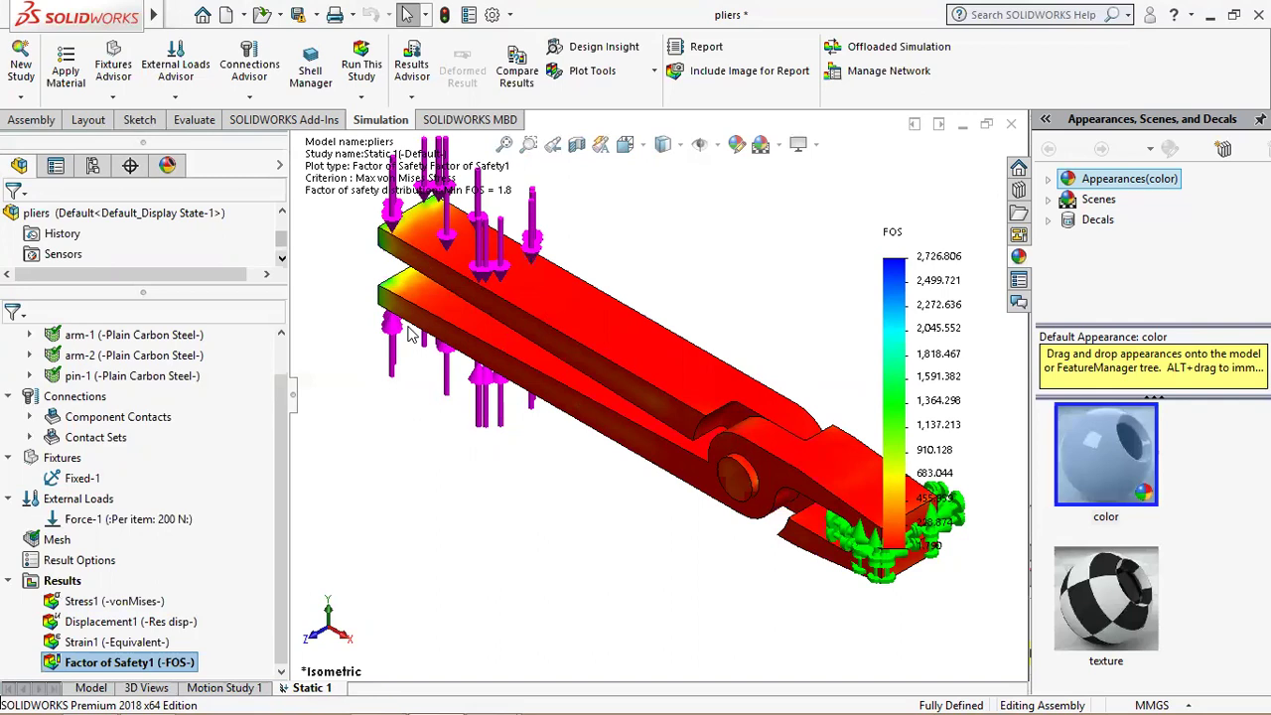
Step: Bring up the pliers tutorial slide in PowerPoint and start the slide show
left_click(378, 705)
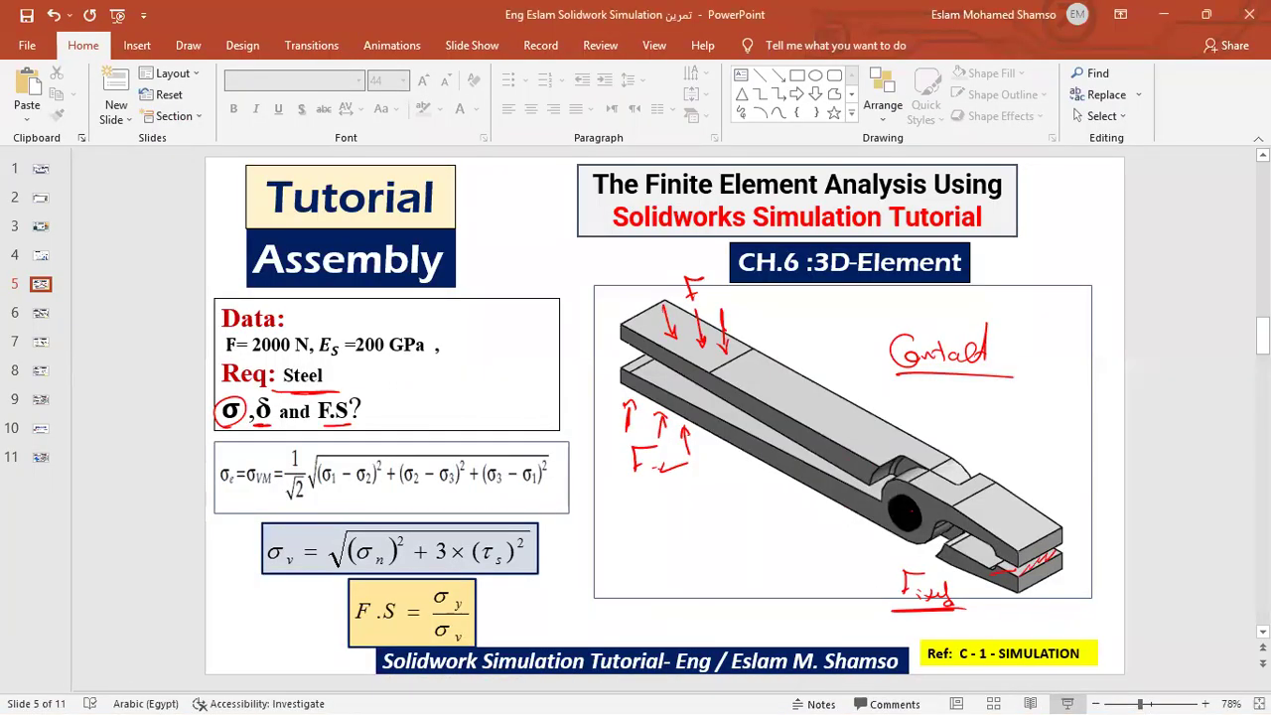
left_click(1070, 699)
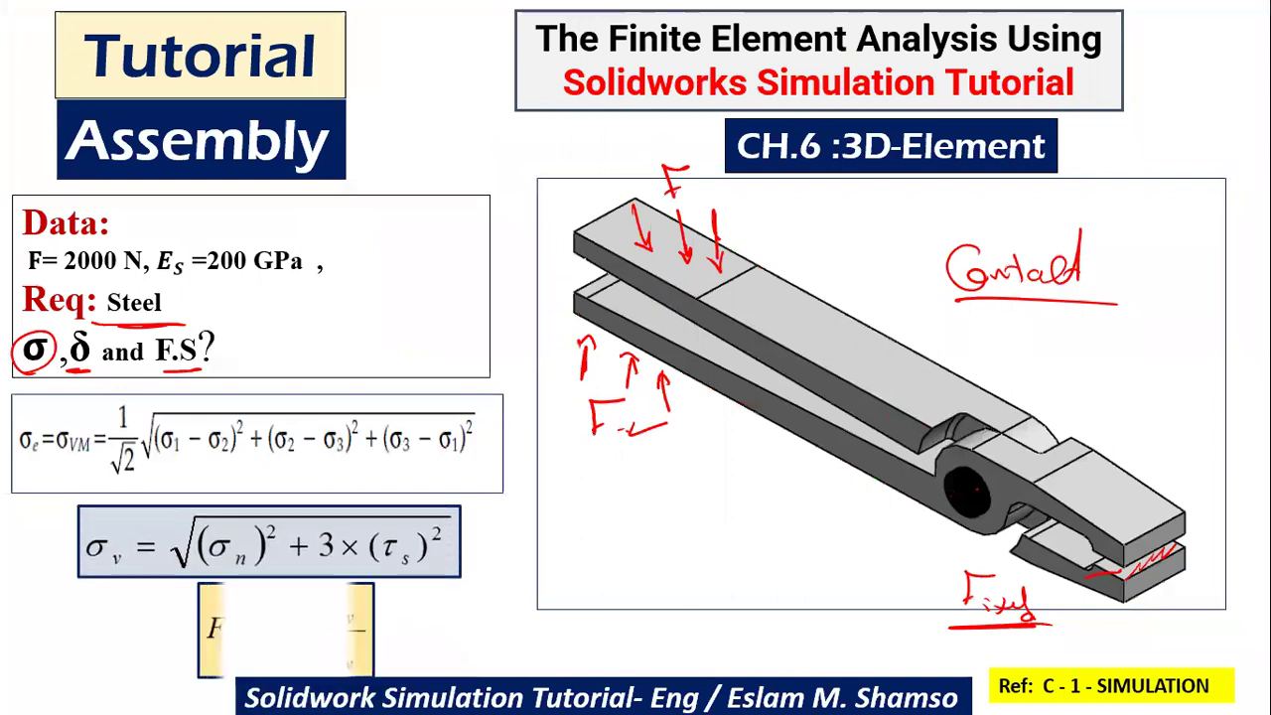